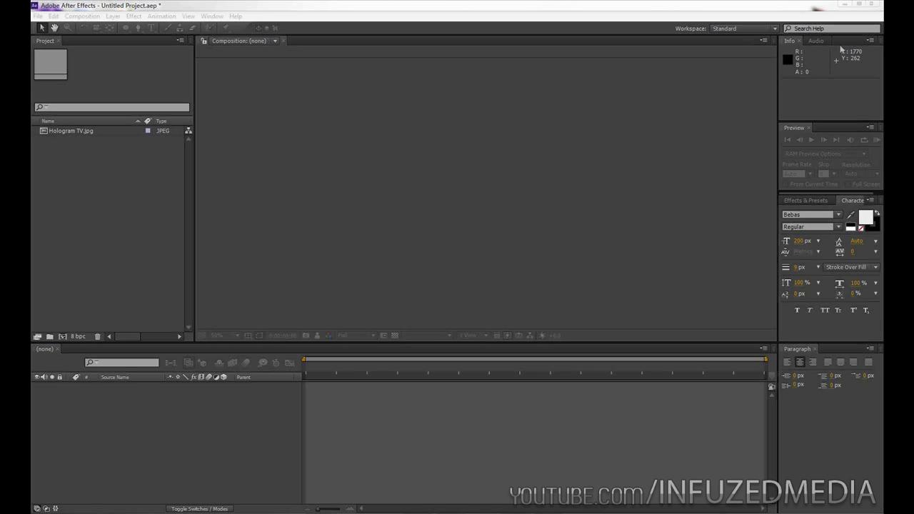
- Create a new HDV/HDTV 720 29.97 composition (1280×720, 10 s) named 'Tutorial'
click(149, 141)
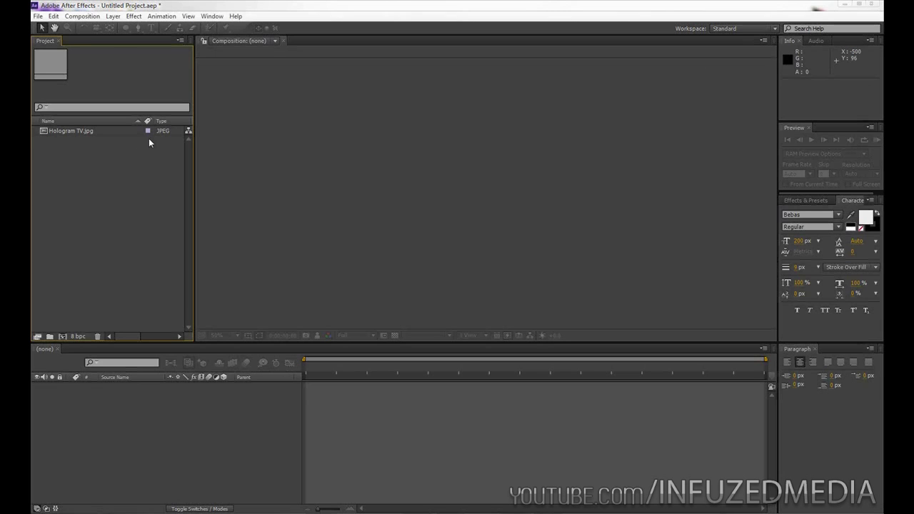
click(83, 16)
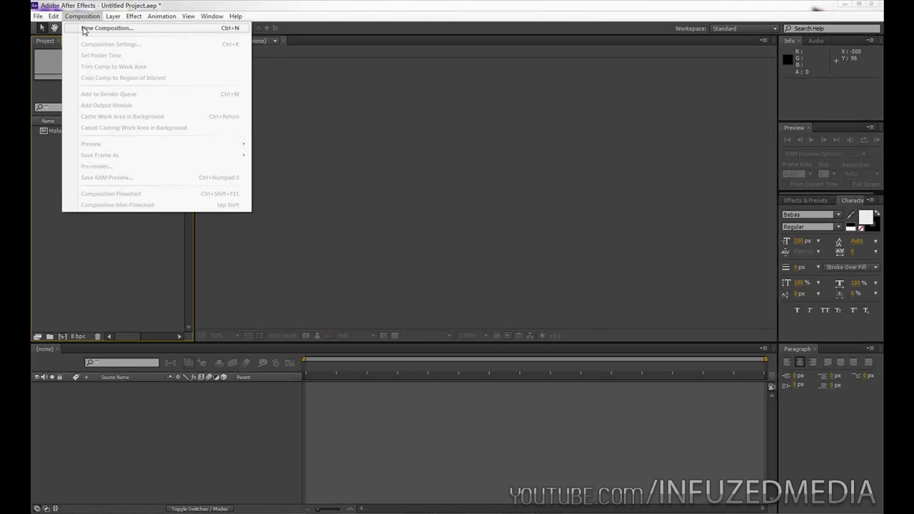
click(84, 29)
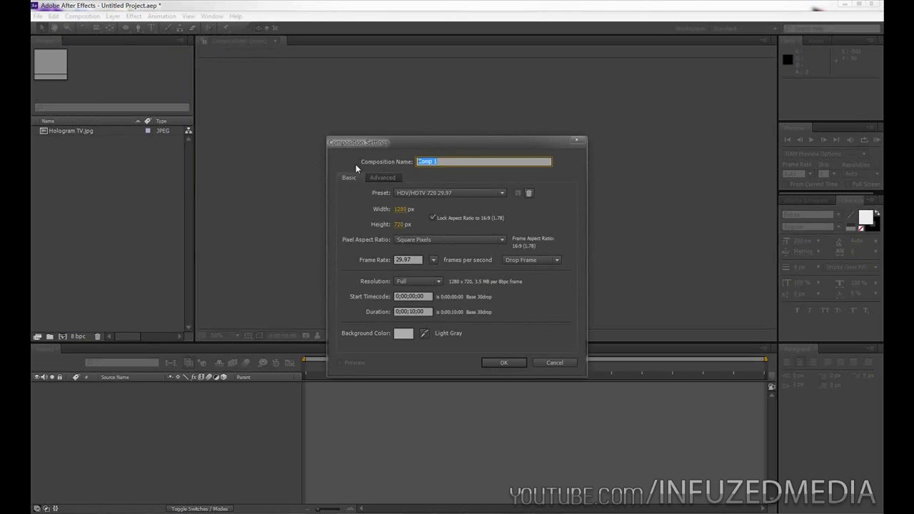
text(Tutorial)
key(Return)
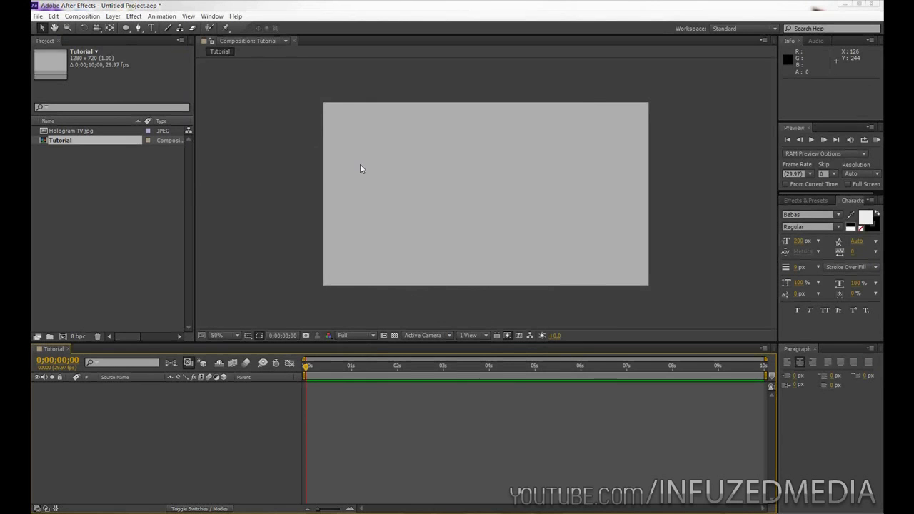
- Add a black, comp-sized 1280×720 solid named Black Solid 1 to the Tutorial comp
click(114, 17)
mouse_move(110, 30)
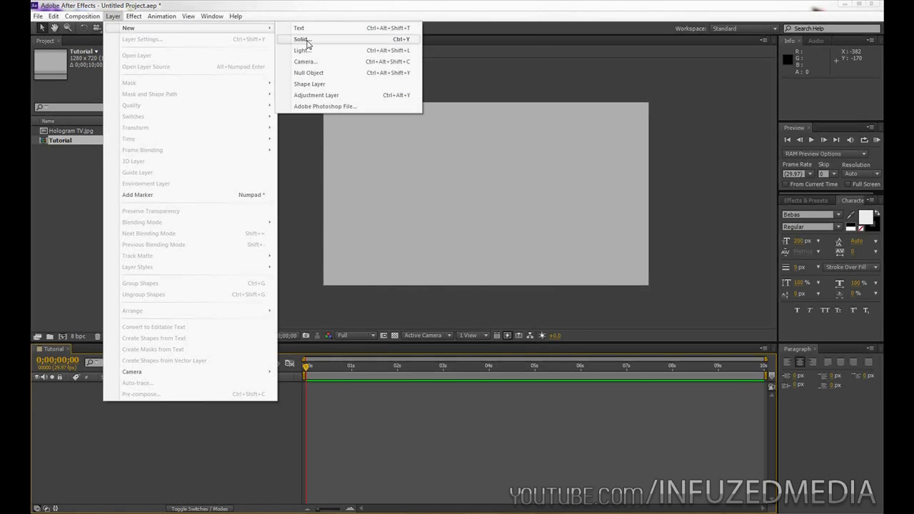
click(303, 40)
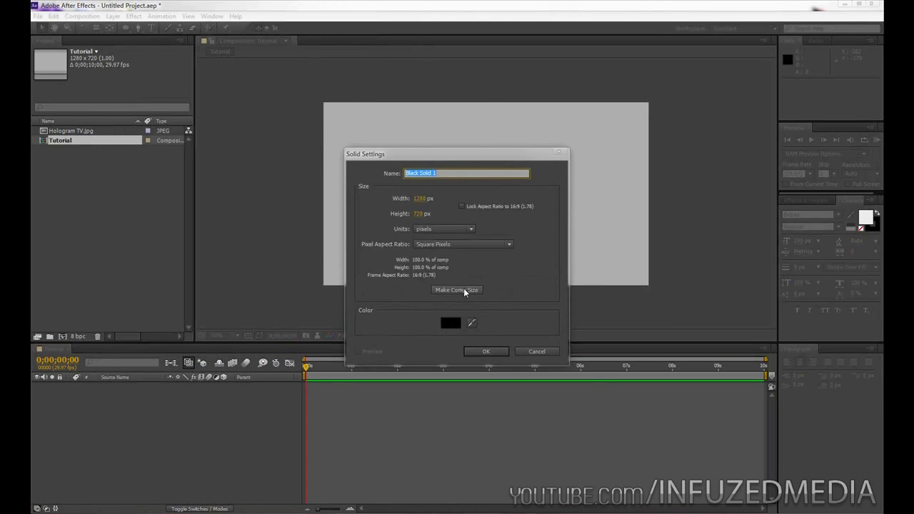
click(464, 291)
click(490, 353)
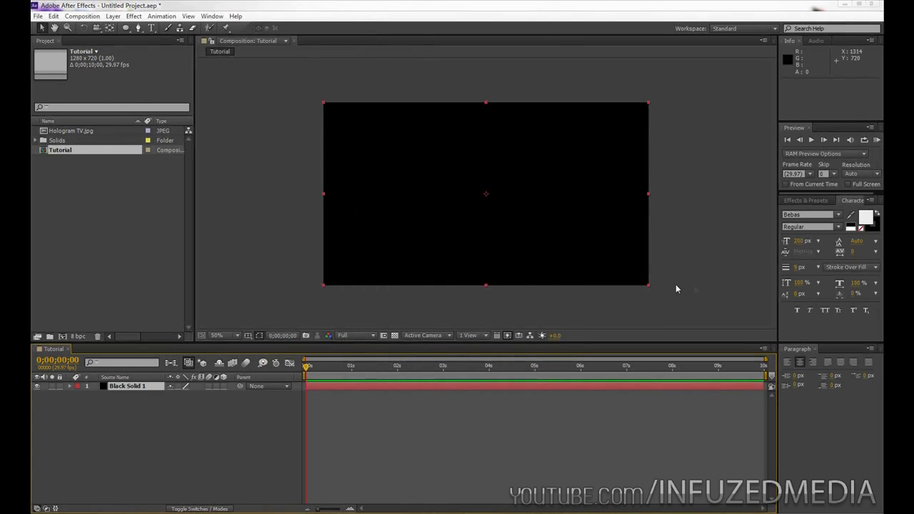
click(704, 286)
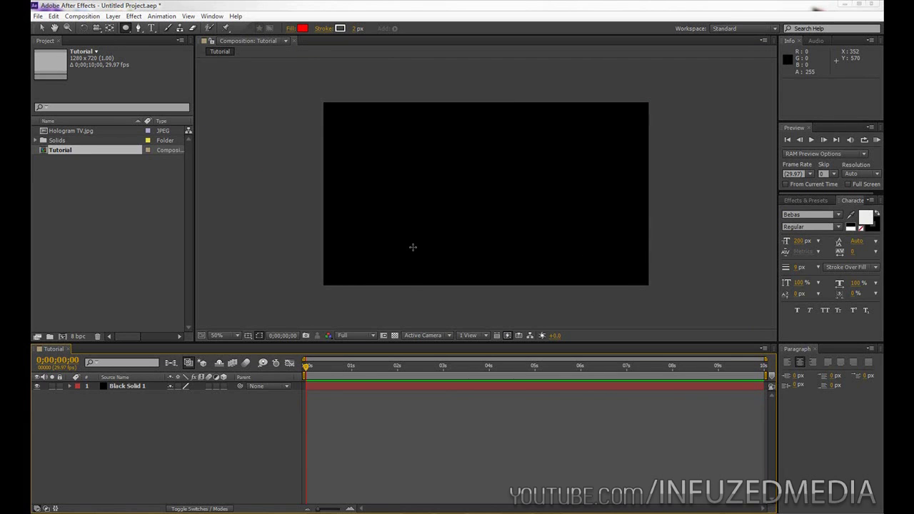
- Pick the Rectangle tool from the shape flyout and select Black Solid 1
click(125, 28)
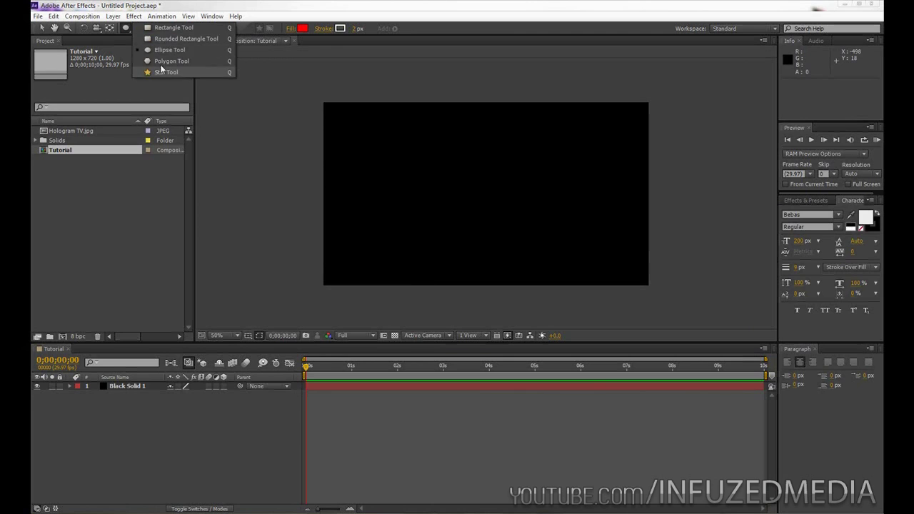
click(150, 28)
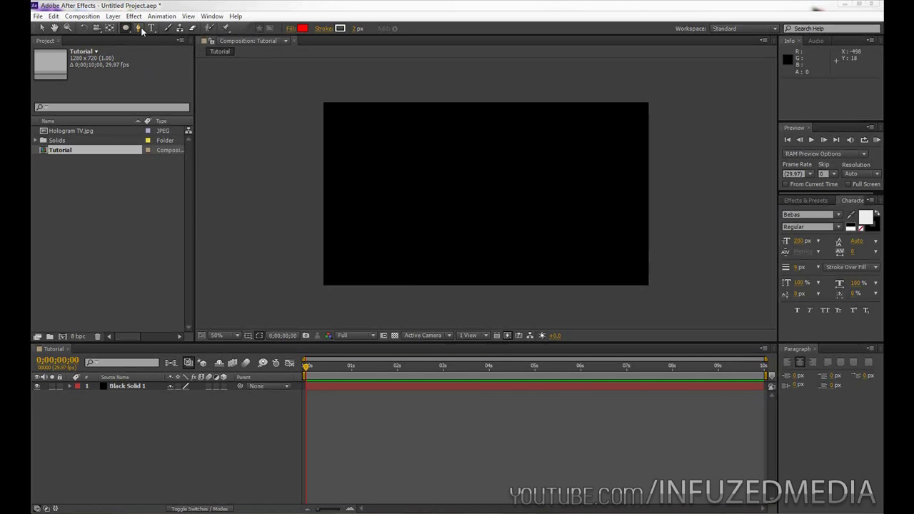
drag(138, 29, 181, 30)
double_click(126, 28)
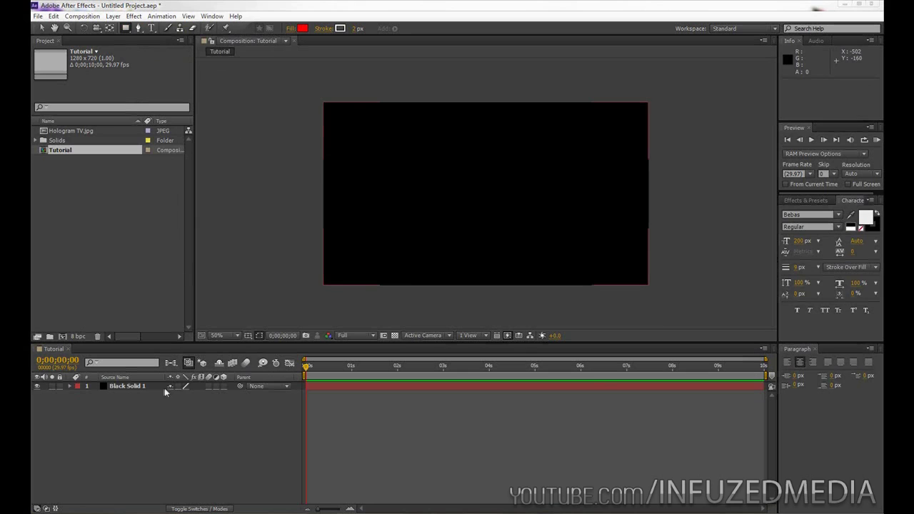
click(141, 386)
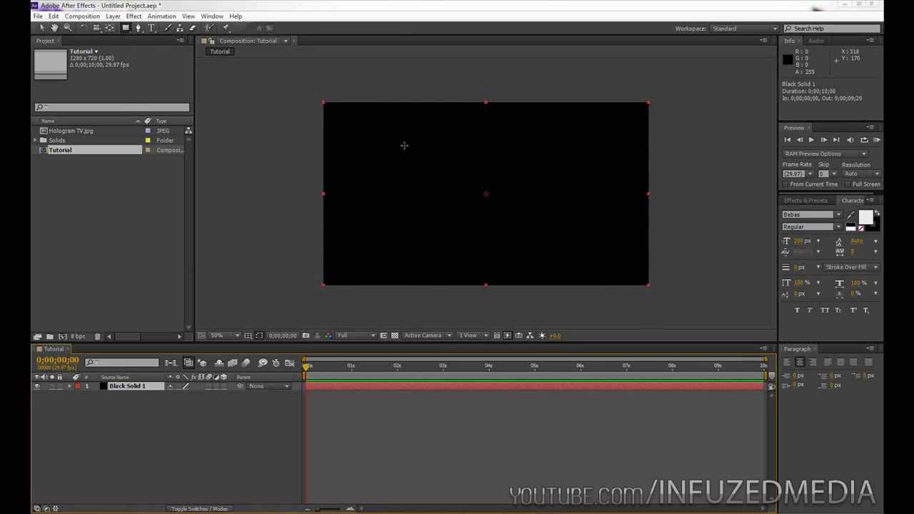
- Draw a rectangular mask mid-frame on the solid and nudge it slightly up-left
drag(399, 138, 596, 250)
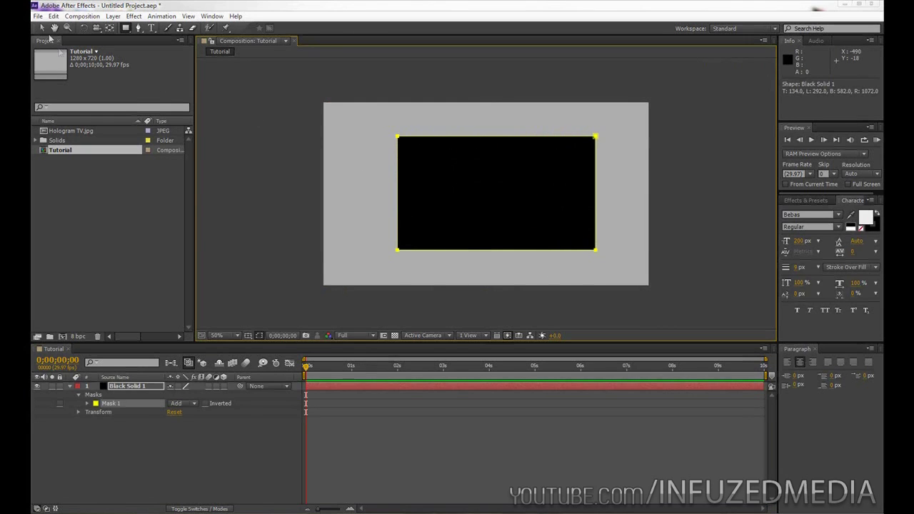
click(42, 27)
mouse_move(397, 137)
mouse_down()
mouse_move(376, 138)
mouse_move(351, 122)
mouse_move(371, 107)
mouse_move(436, 111)
mouse_move(436, 175)
mouse_move(350, 173)
mouse_move(352, 134)
mouse_move(391, 140)
mouse_up()
- Draw an elliptical Mask 2 on Black Solid 1 over the rectangle's top-left corner
key(q)
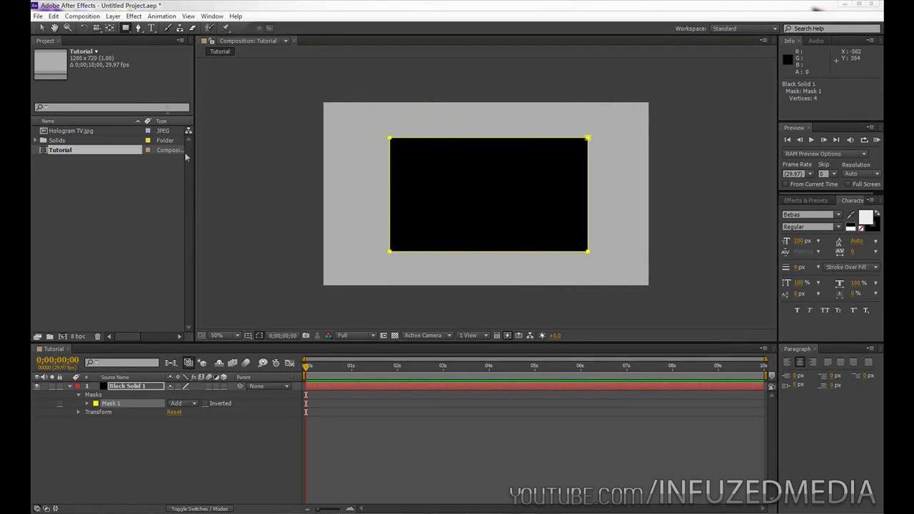
click(127, 28)
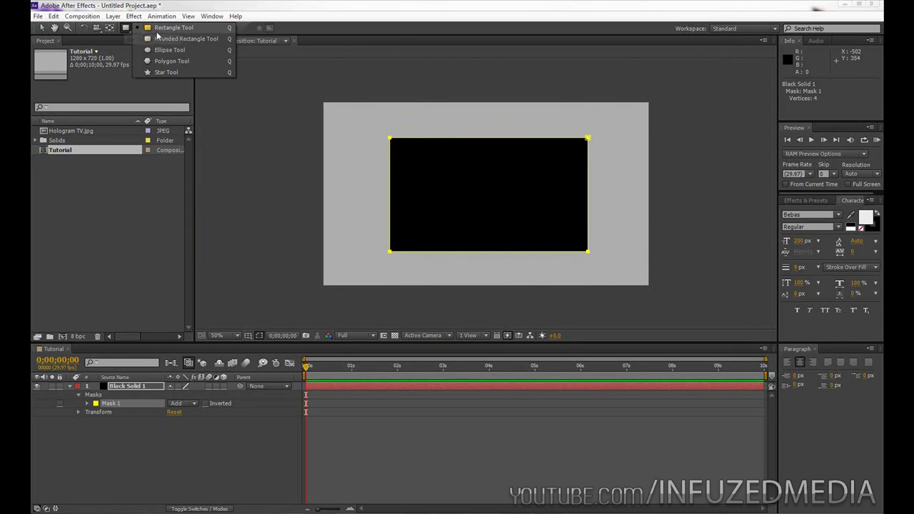
click(177, 51)
click(112, 386)
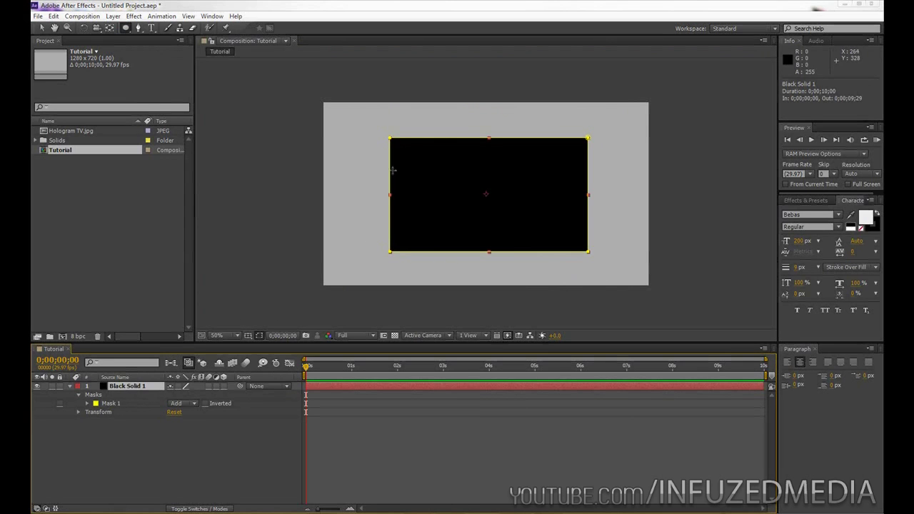
drag(346, 113, 455, 210)
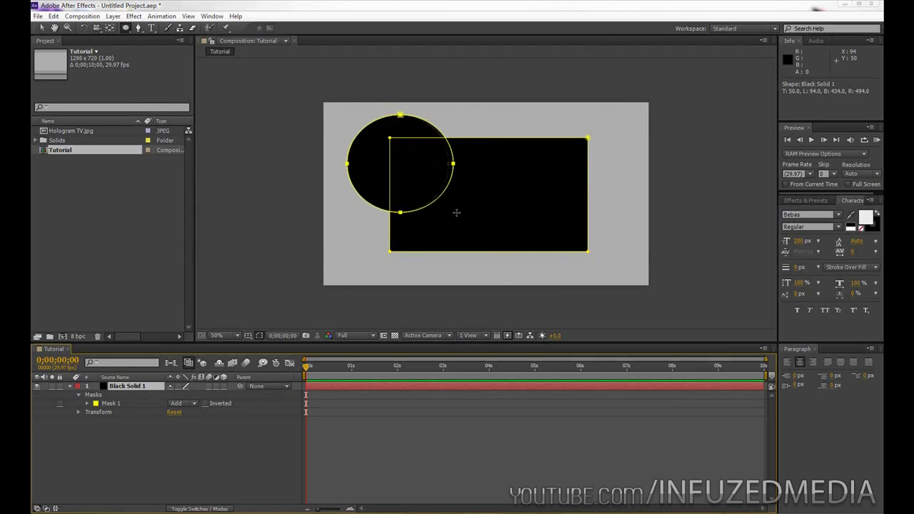
click(42, 30)
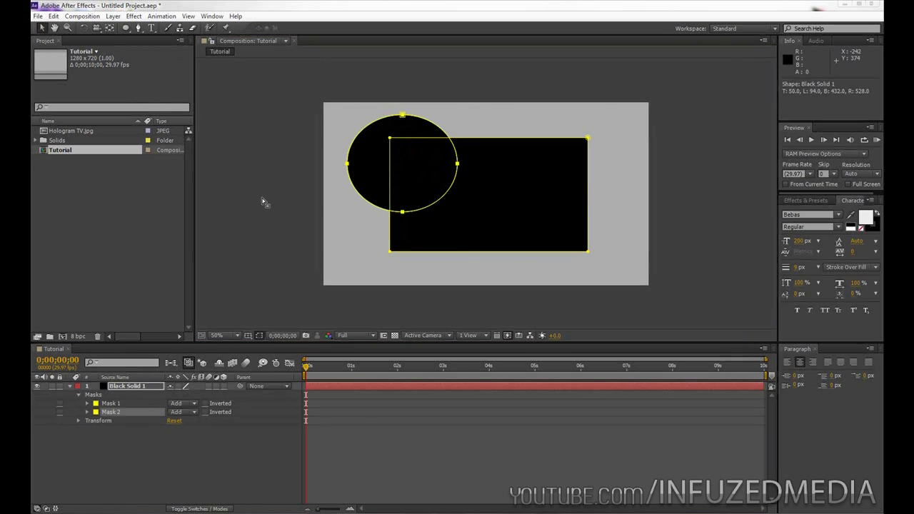
- Preview the combined circle-and-rectangle shape with and without mask outlines, then select Mask 1
click(283, 243)
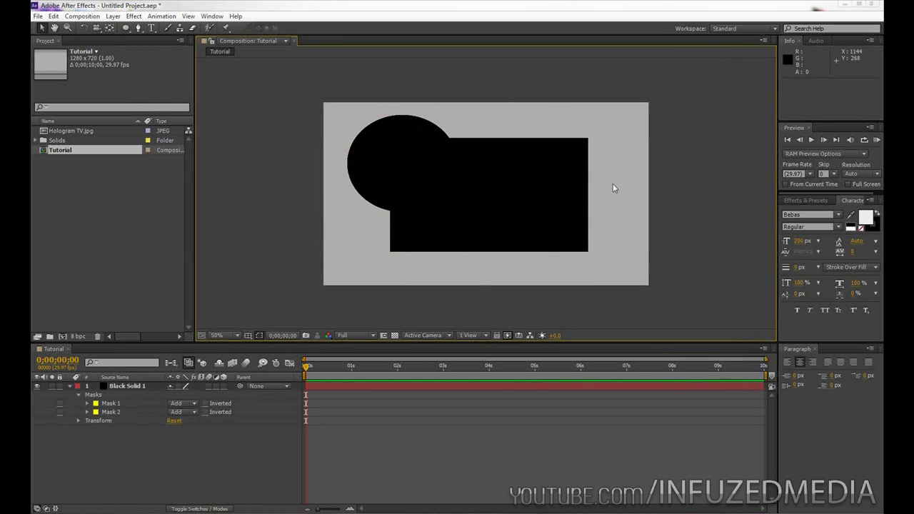
click(586, 237)
click(564, 264)
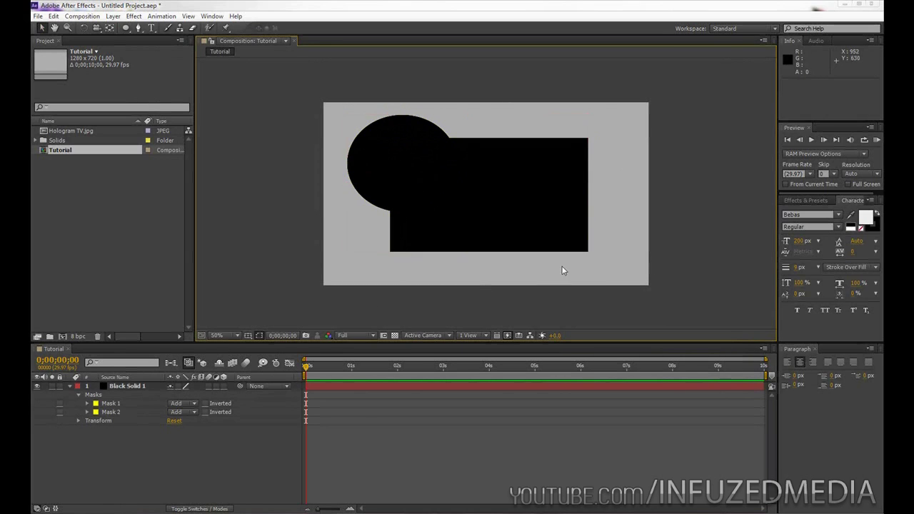
click(519, 155)
click(326, 237)
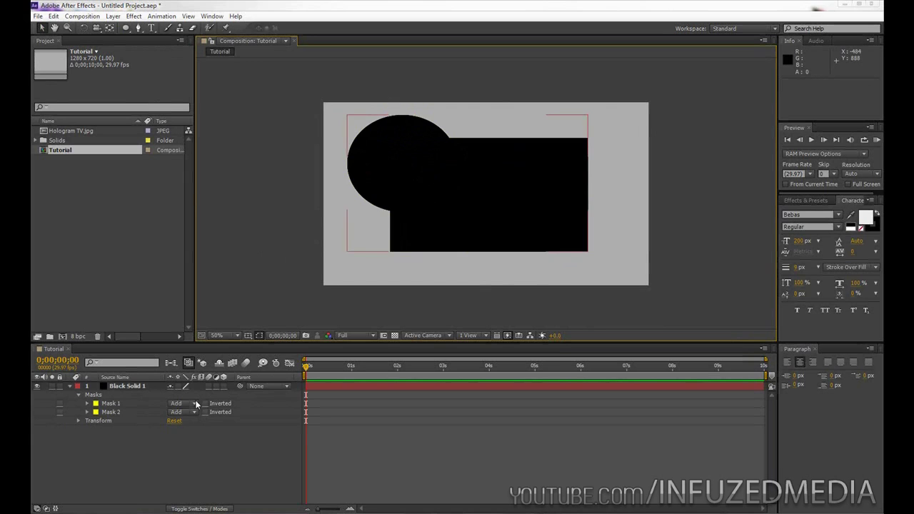
click(111, 403)
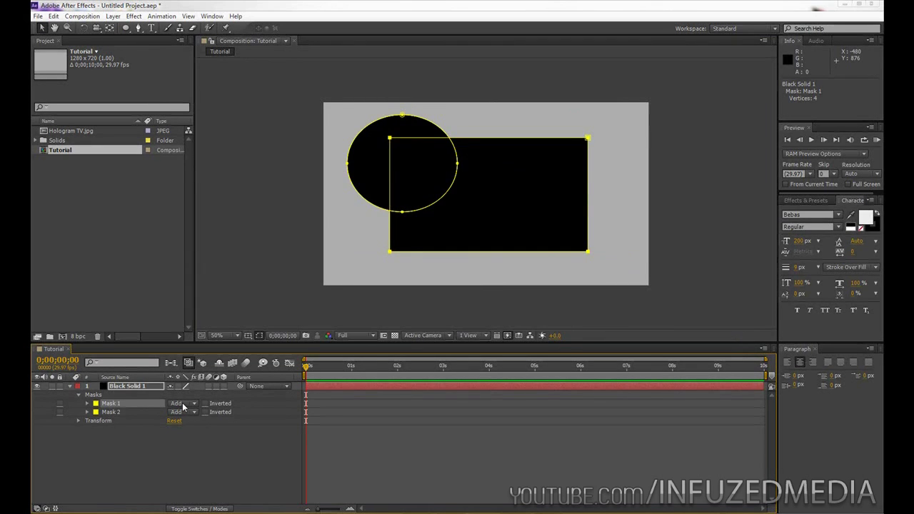
- Set Mask 2 to Subtract to cut the circle out of the rectangle
click(116, 413)
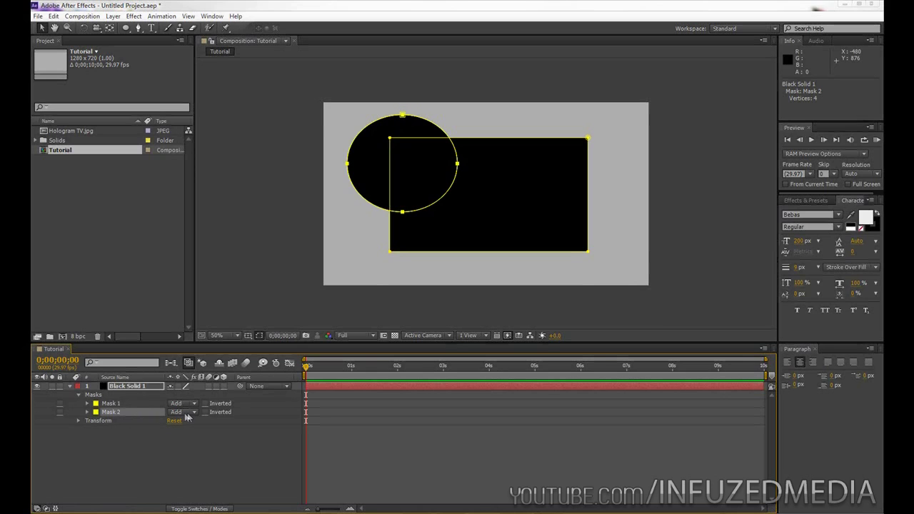
click(188, 412)
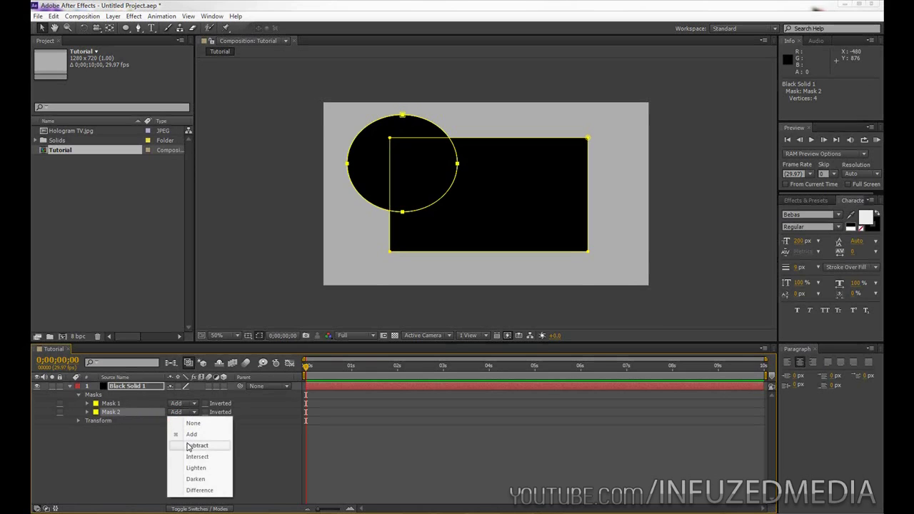
click(189, 446)
click(244, 271)
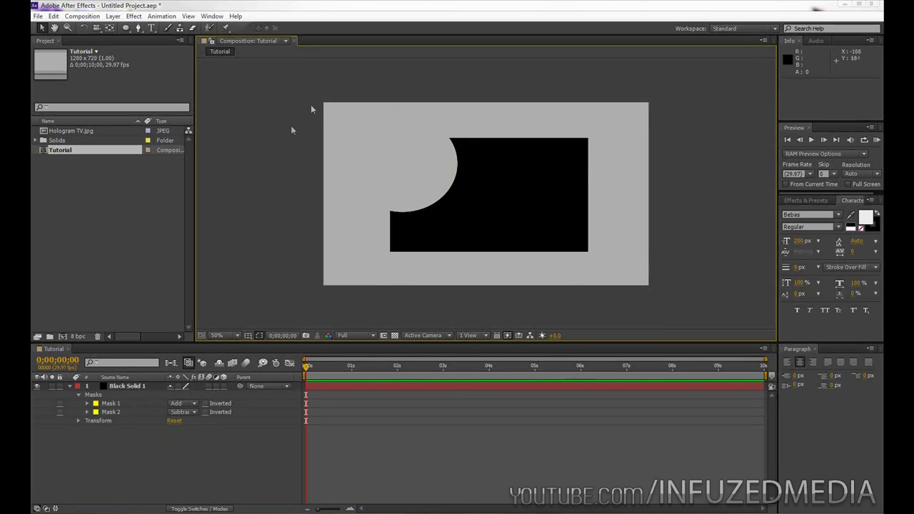
click(429, 204)
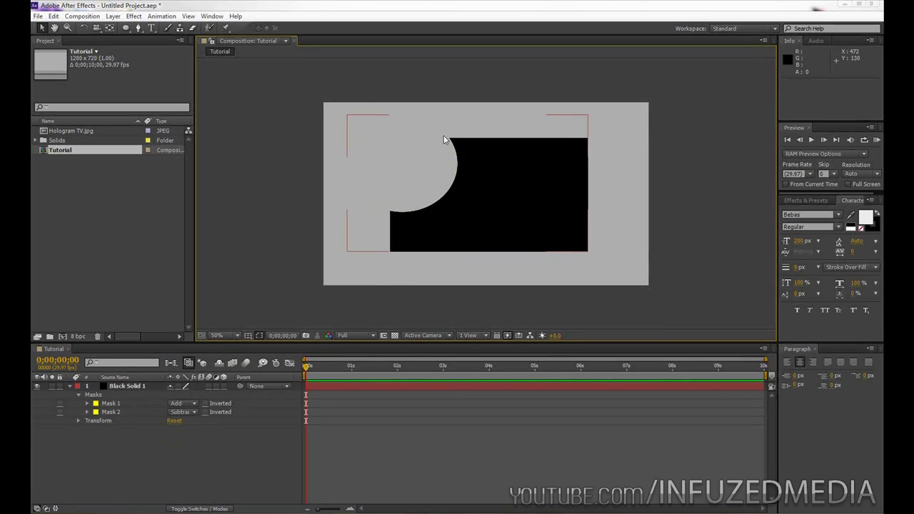
- Invert the result: set Mask 1 to Subtract and Mask 2 back to Add
click(259, 279)
click(182, 403)
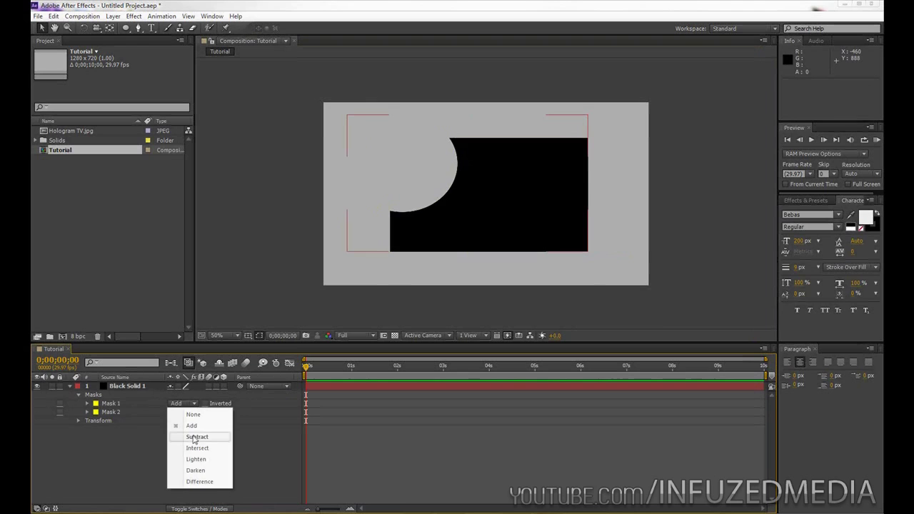
click(193, 437)
click(181, 412)
click(190, 434)
click(299, 337)
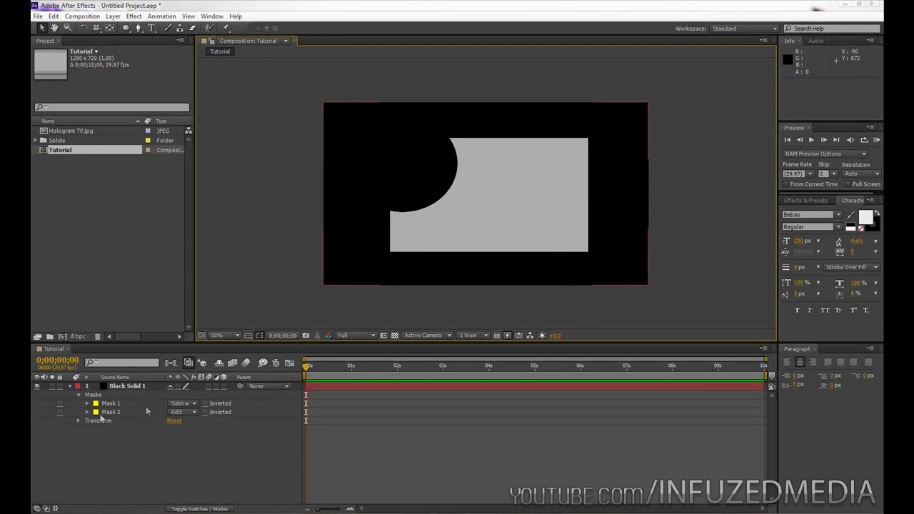
- Keep Mask 1 on Subtract, then delete Mask 2
click(105, 405)
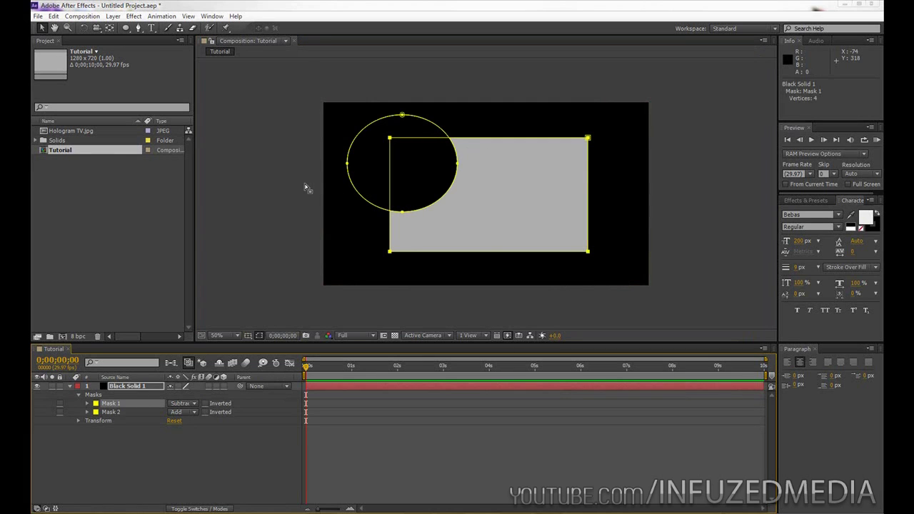
click(187, 404)
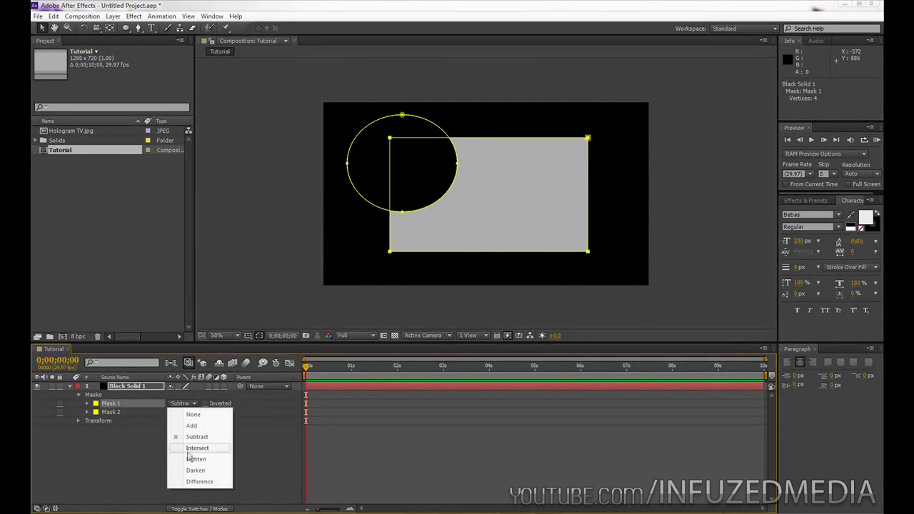
click(232, 277)
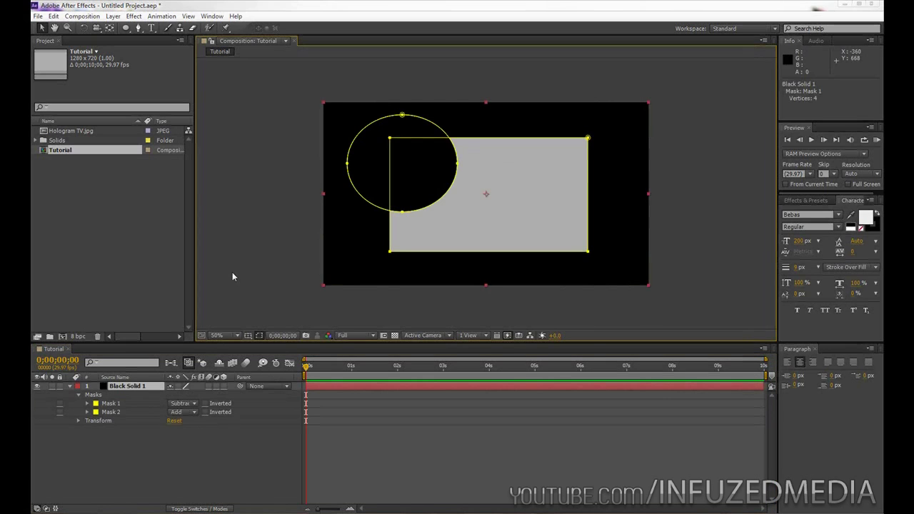
click(115, 409)
key(Delete)
- Delete Mask 1 and then the Black Solid 1 layer
click(113, 403)
key(Delete)
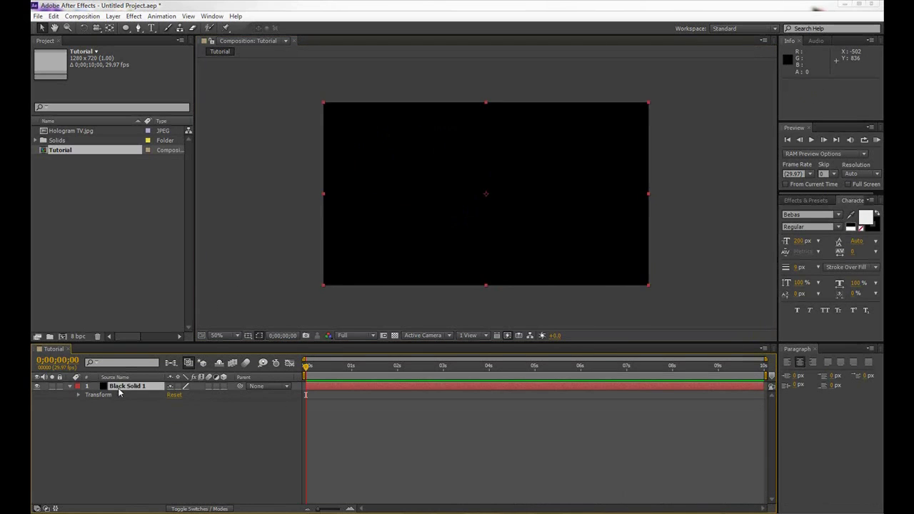
key(Delete)
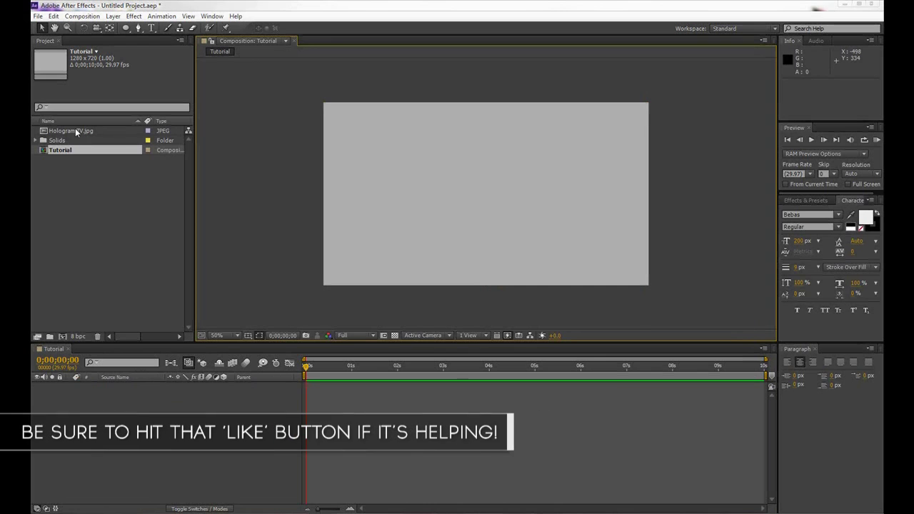
- Place Hologram TV.jpg in the Tutorial comp and scale it down to about 23%
drag(75, 131, 486, 196)
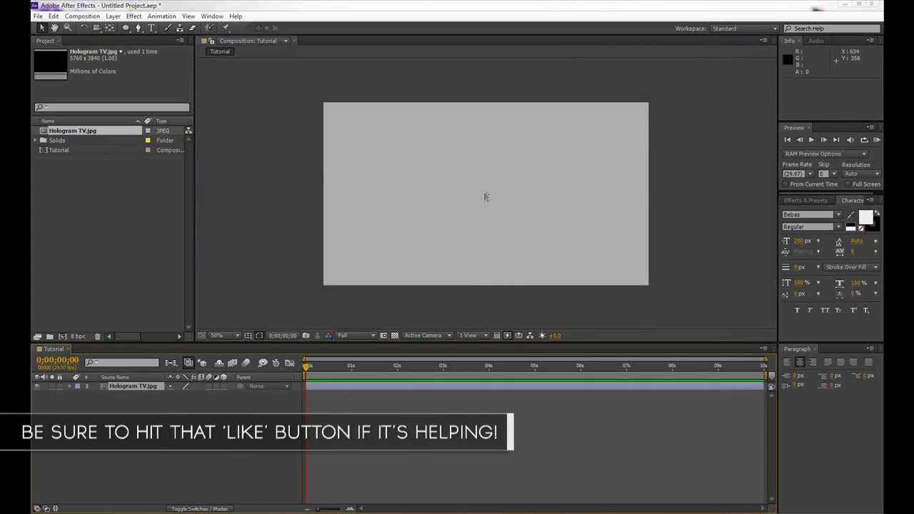
scroll(493, 203, down, 6)
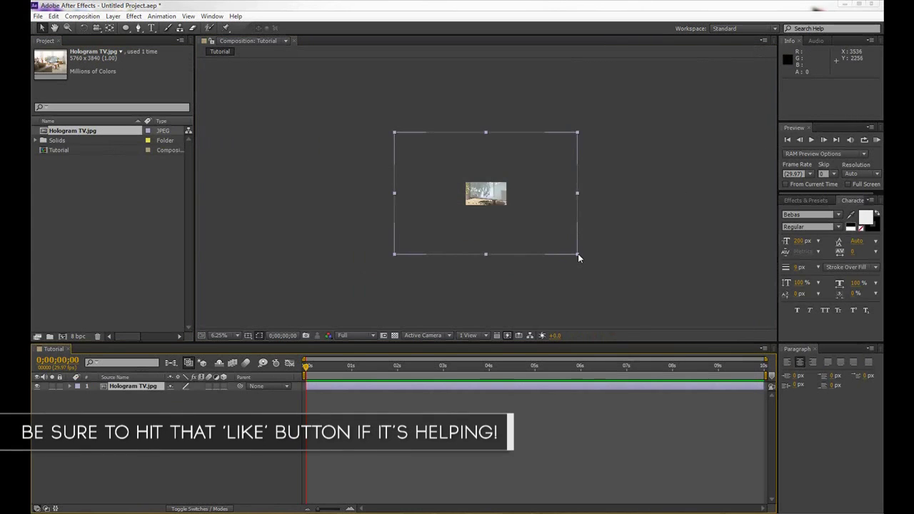
drag(578, 253, 510, 206)
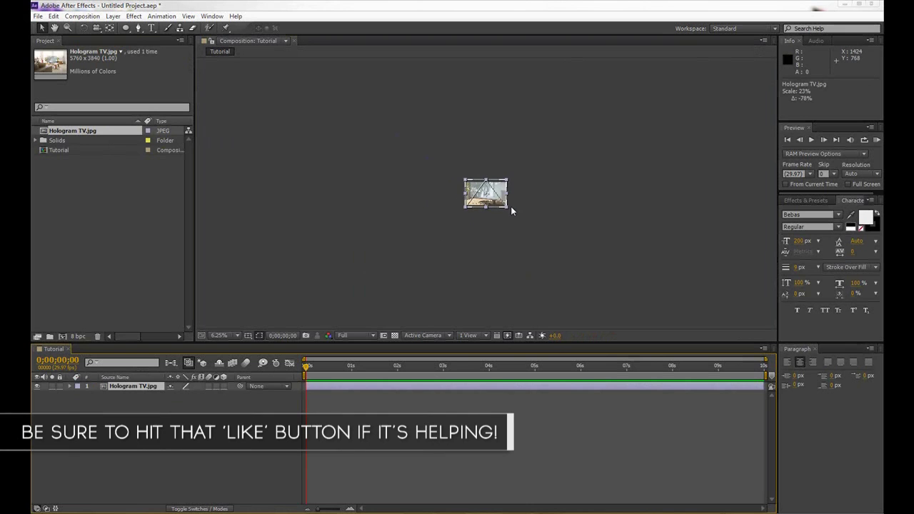
click(510, 206)
scroll(510, 206, up, 3)
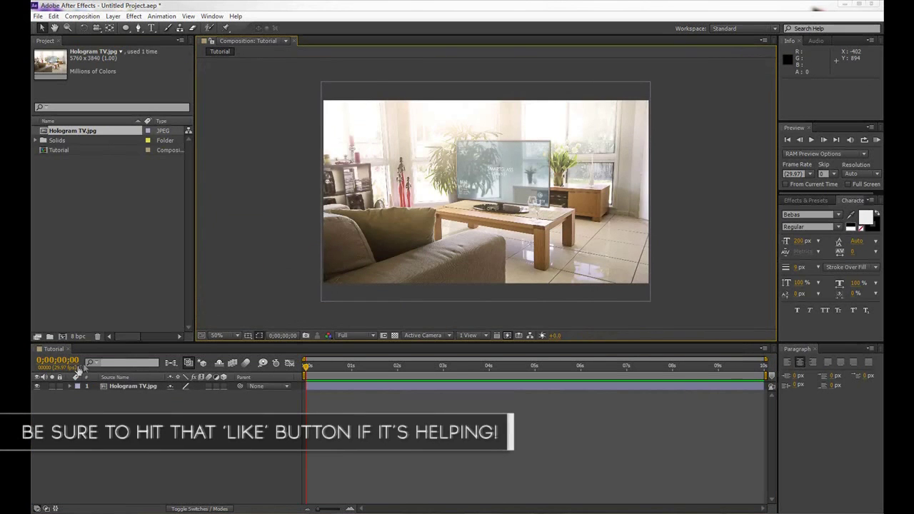
click(141, 385)
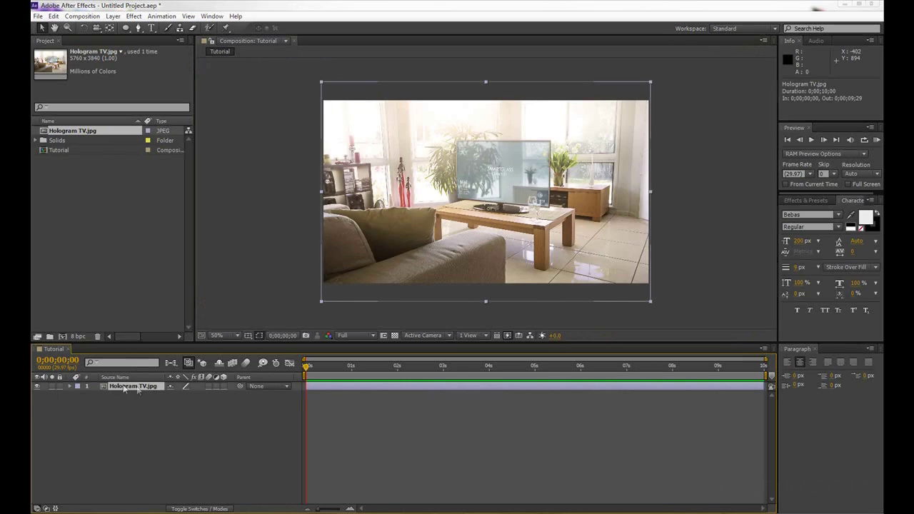
drag(126, 27, 166, 28)
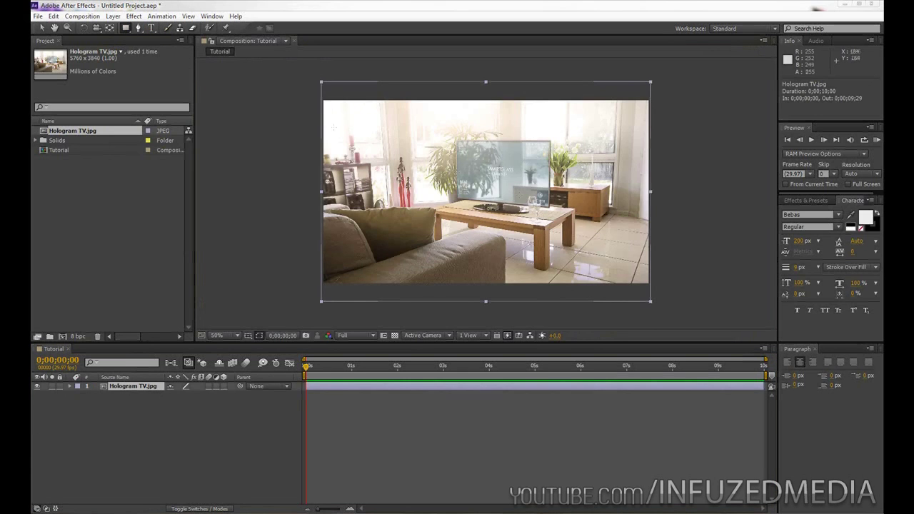
- Draw a rectangular mask over the photo's centre and shift it down-left over the sofa
drag(400, 131, 575, 221)
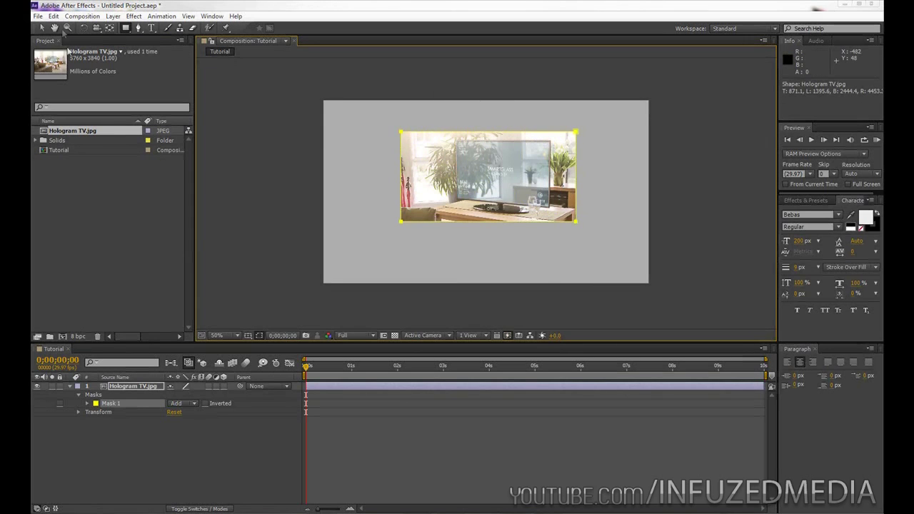
click(42, 28)
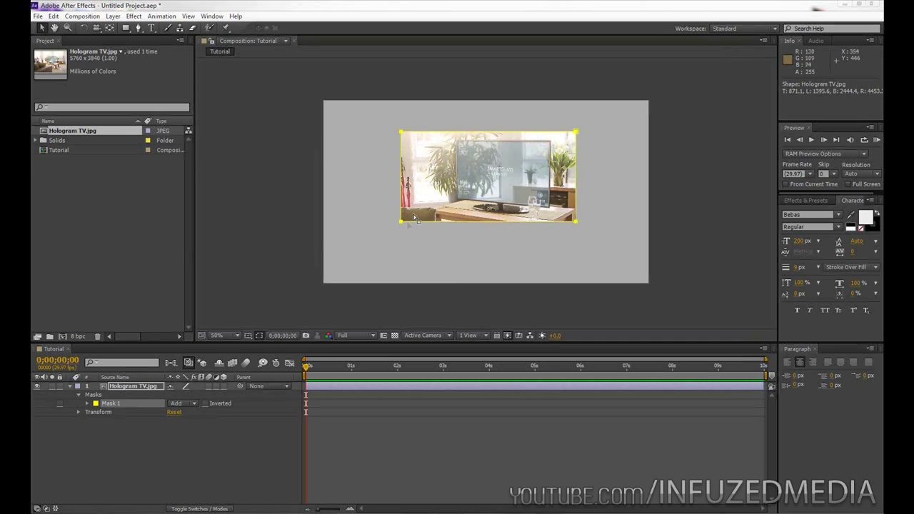
click(109, 404)
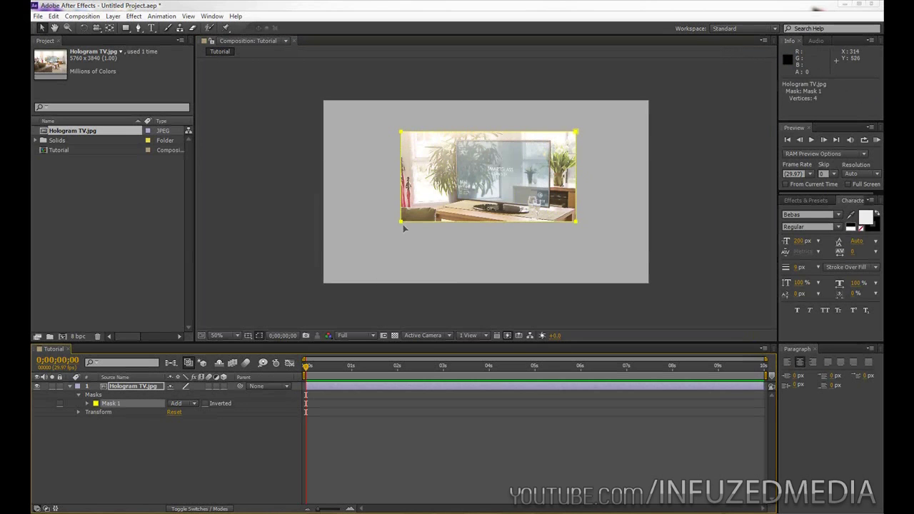
mouse_move(400, 221)
mouse_down()
mouse_move(388, 251)
mouse_move(445, 265)
mouse_move(473, 231)
mouse_move(414, 207)
mouse_move(332, 216)
mouse_move(327, 258)
mouse_move(377, 262)
mouse_move(404, 205)
mouse_move(406, 222)
mouse_up()
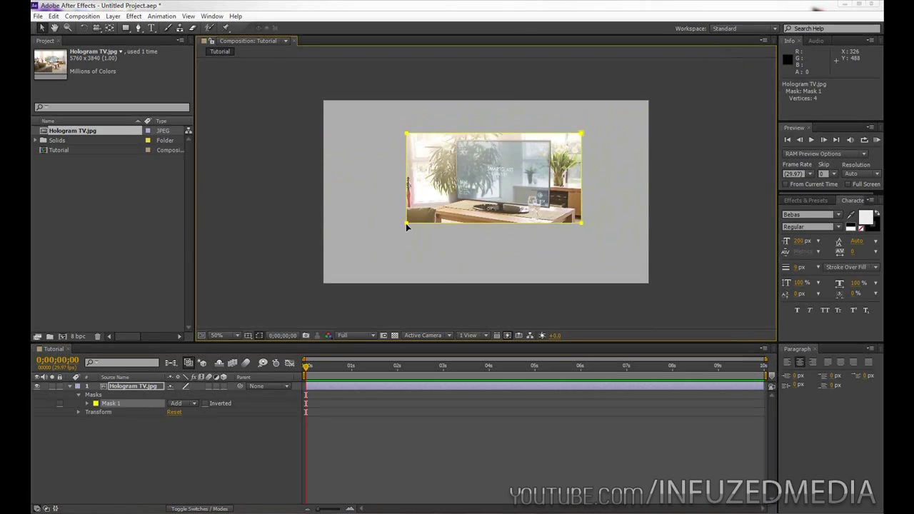
- Free-transform Mask 1 to about 120% scale and -14.6° rotation, sliding it left
click(129, 408)
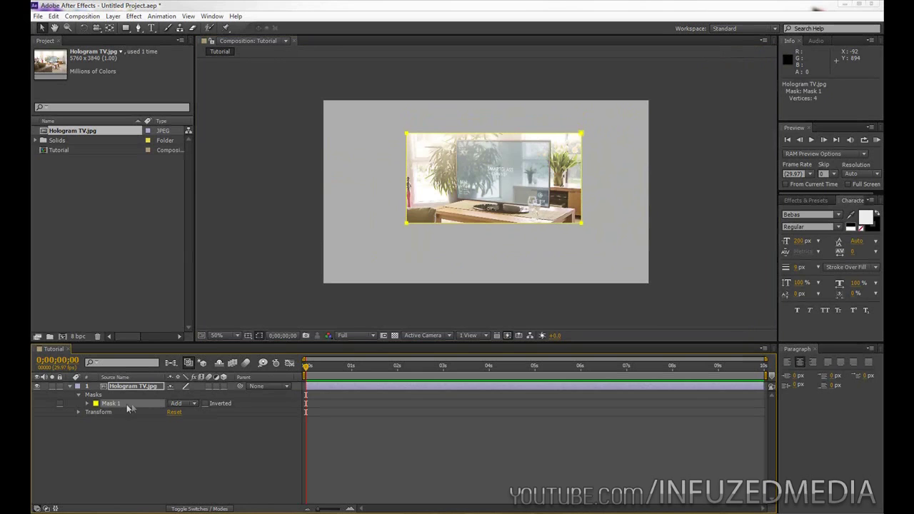
key(ctrl+t)
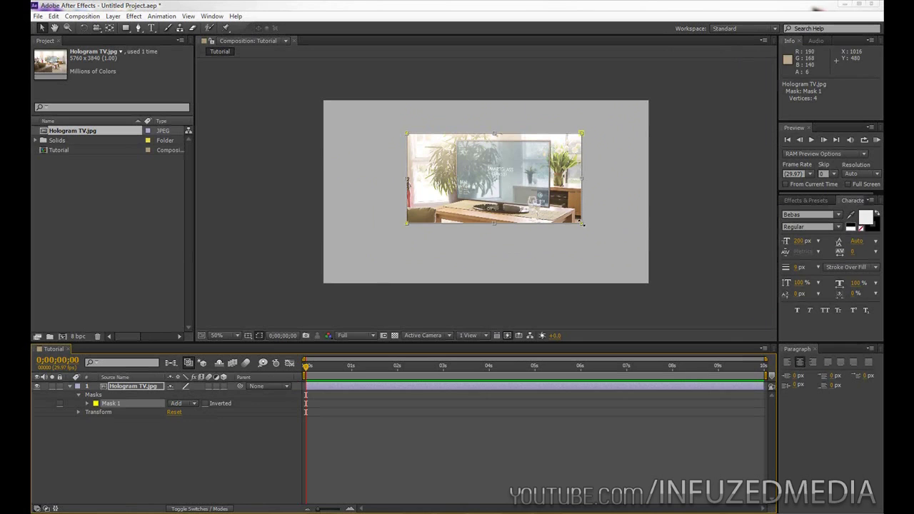
key(ctrl+z)
drag(584, 224, 617, 246)
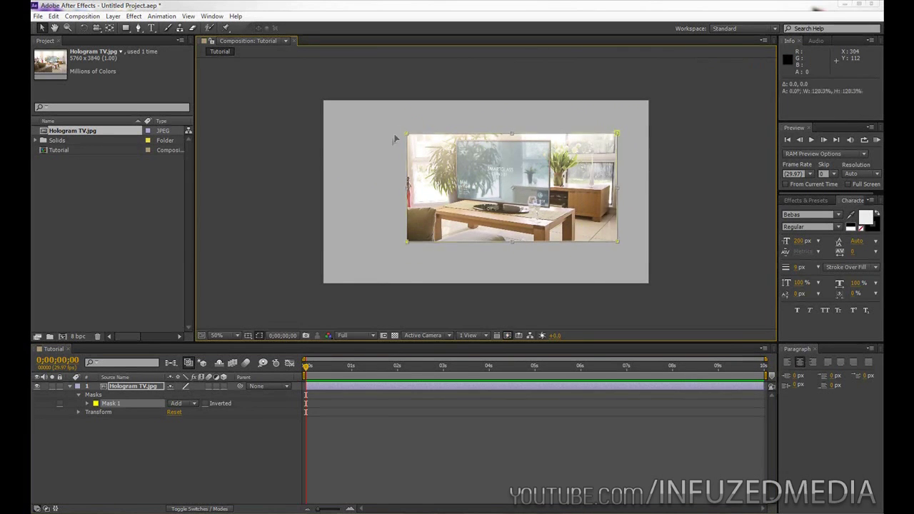
drag(393, 138, 386, 165)
mouse_move(449, 158)
mouse_down()
mouse_move(419, 161)
mouse_move(439, 166)
mouse_up()
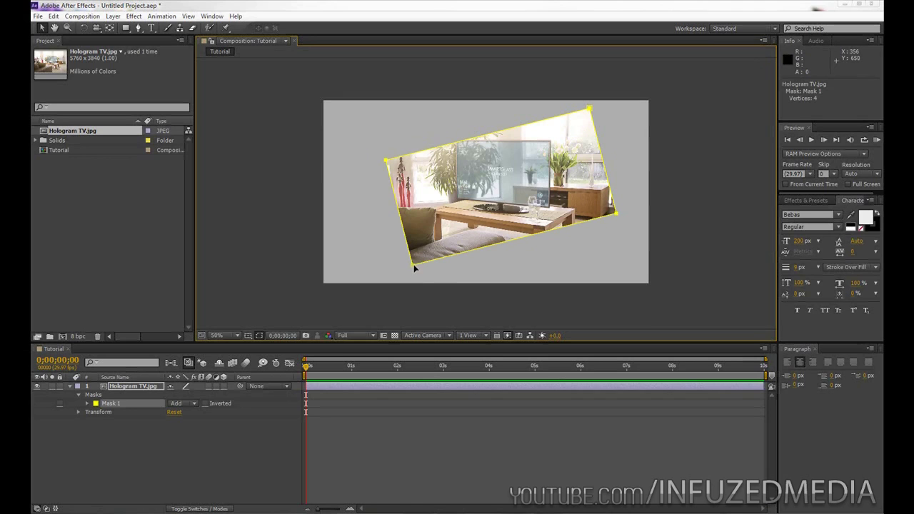
- Drag Mask 1's corners to reshape it into a tilted, irregular window
drag(410, 267, 440, 273)
drag(504, 270, 414, 269)
click(113, 404)
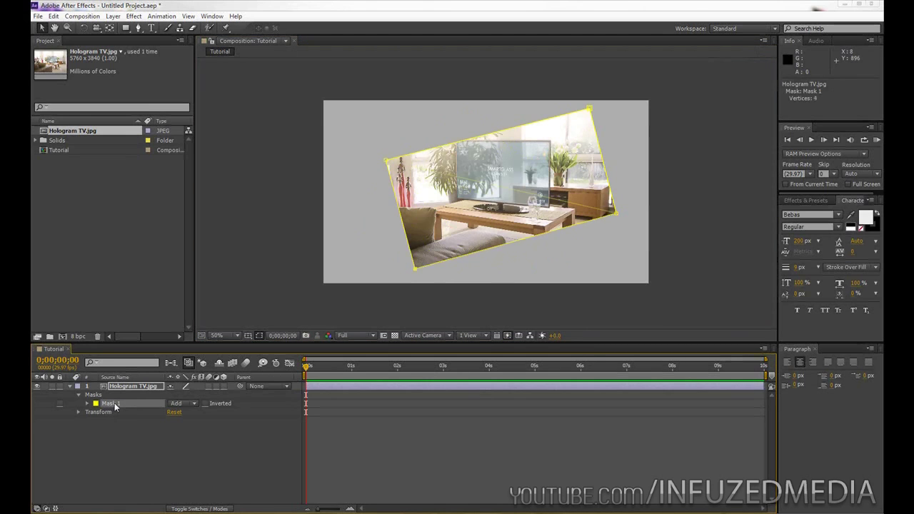
- Undo the old mask, then delete an accidental four-point Shape Layer 1 drawn with the Pen tool
key(ctrl+z)
key(ctrl+z)
key(ctrl+z)
key(ctrl+z)
key(ctrl+z)
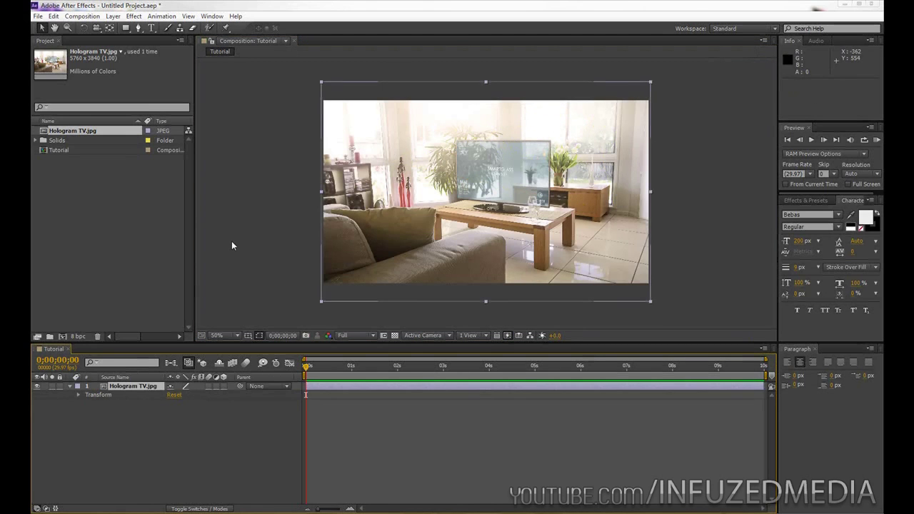
click(232, 243)
click(139, 28)
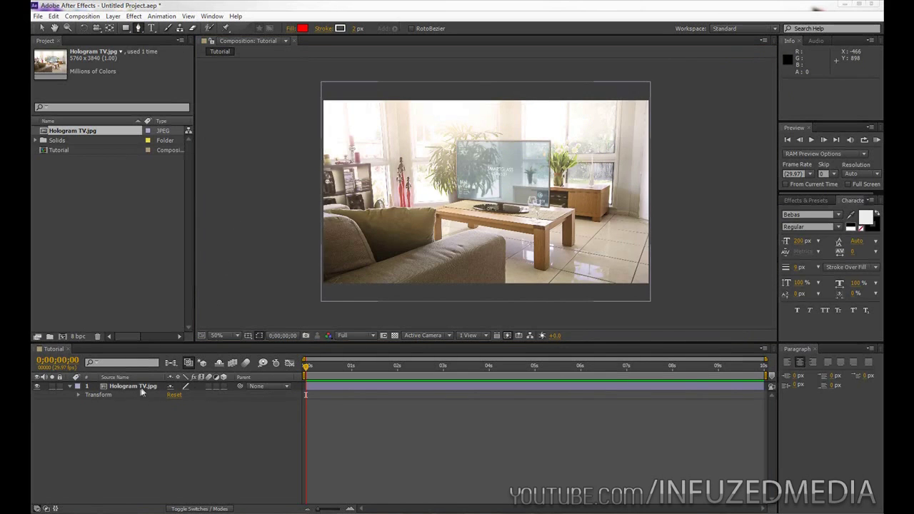
click(549, 122)
click(432, 148)
click(458, 201)
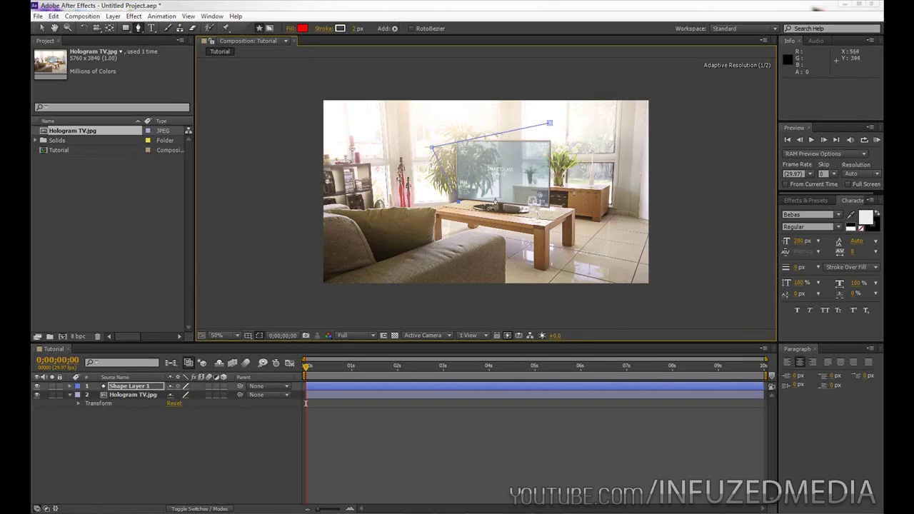
click(573, 184)
click(549, 123)
click(128, 386)
key(Delete)
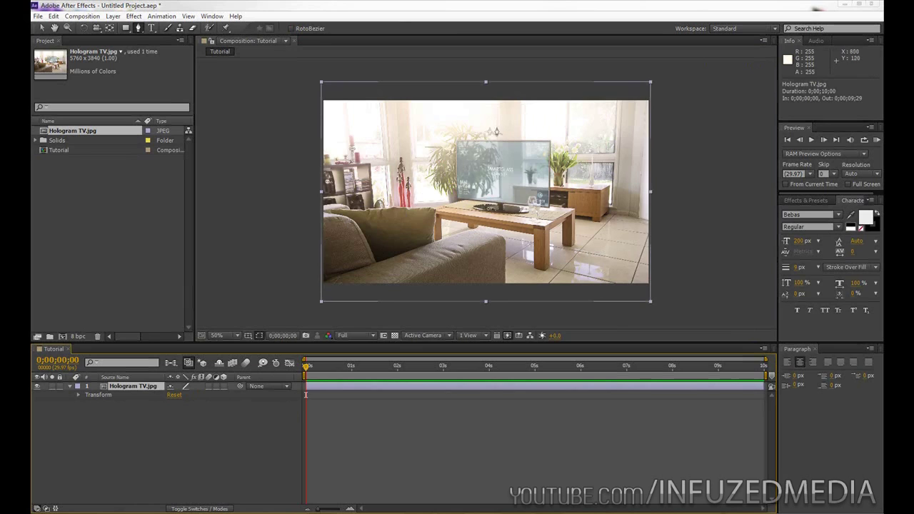
- Draw a seven-point polygon mask on the Hologram TV photo with the Pen tool
click(489, 127)
click(391, 130)
click(427, 234)
click(480, 187)
click(545, 234)
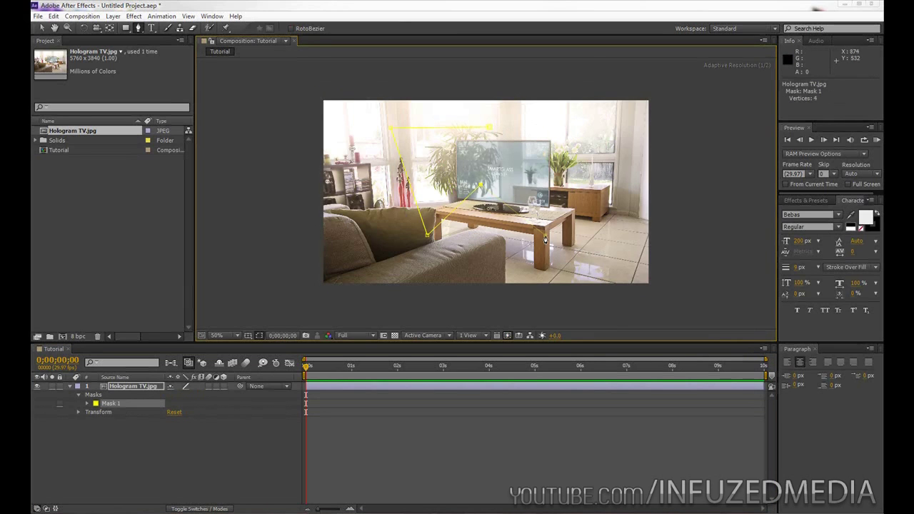
click(579, 182)
click(521, 123)
click(489, 127)
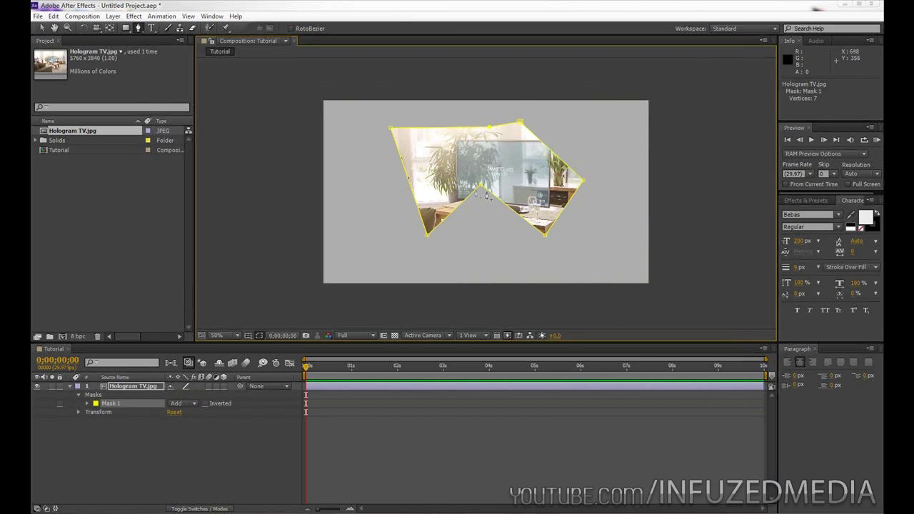
click(135, 388)
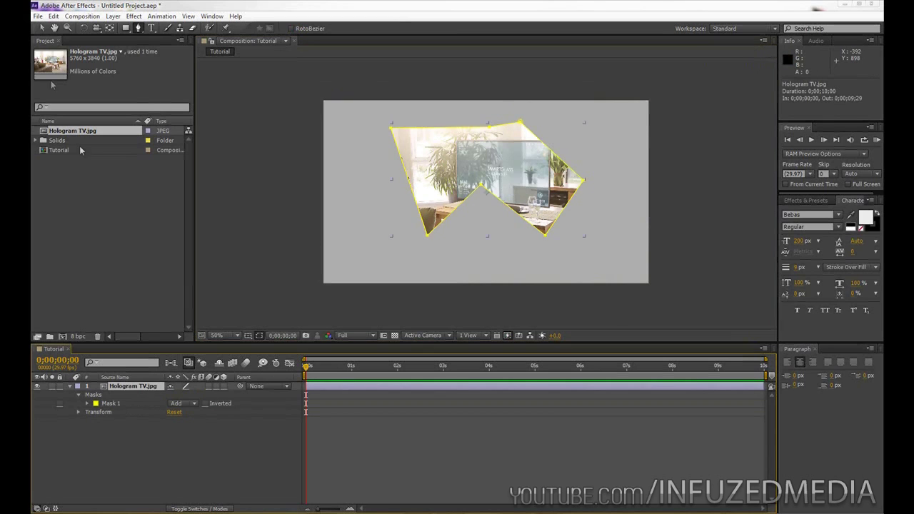
click(41, 28)
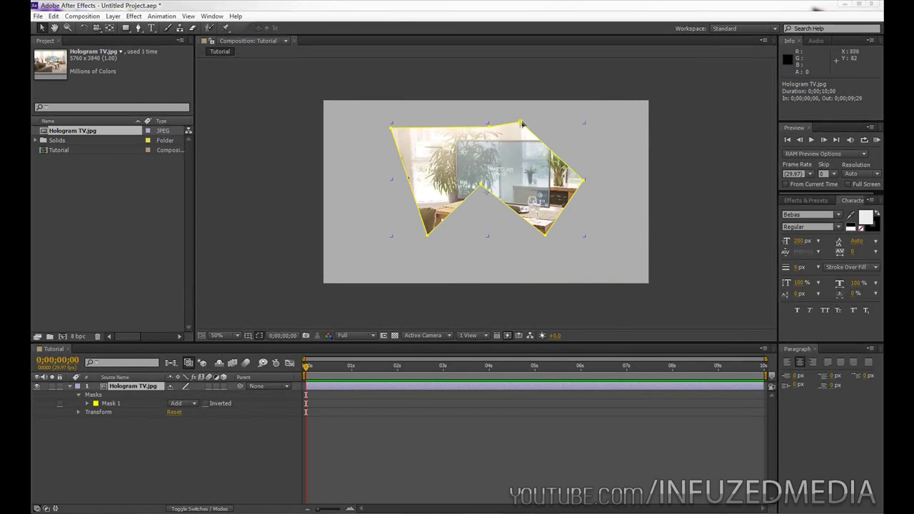
- Drag the mask's vertices to flatten its bottom and extend the top-left corner outward
drag(521, 123, 552, 119)
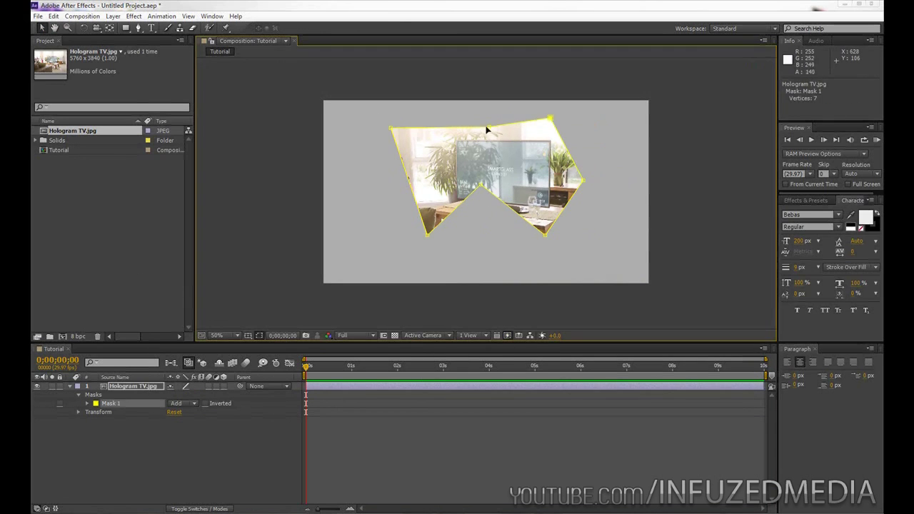
drag(489, 127, 488, 150)
drag(482, 184, 485, 236)
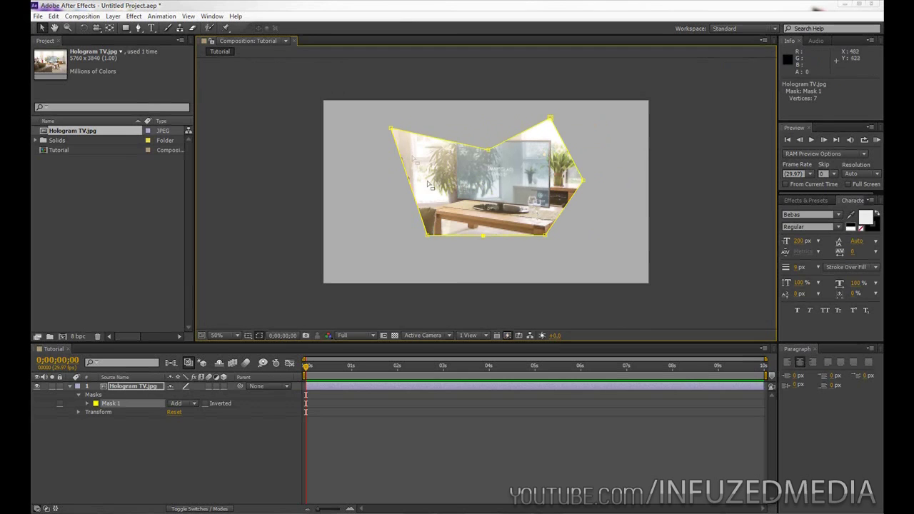
drag(390, 130, 361, 120)
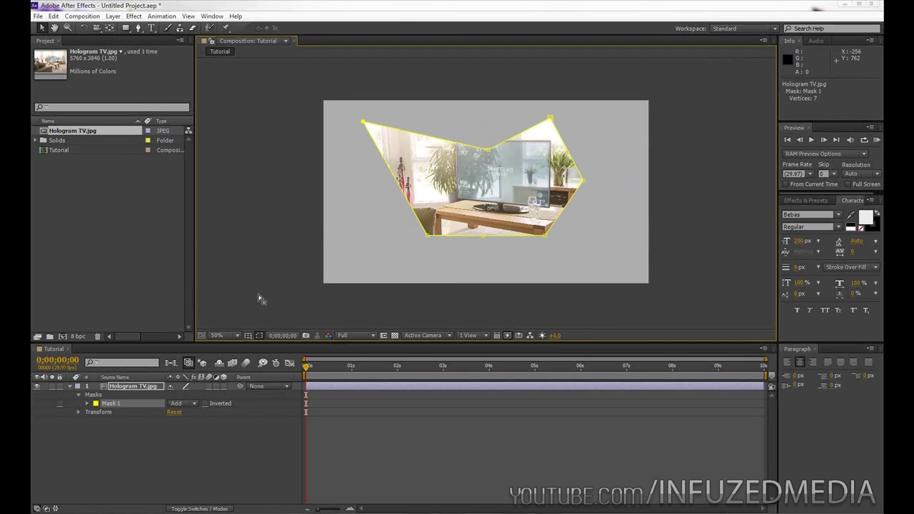
- Draw a rectangular Mask 2 over the sofa on the photo layer
click(119, 386)
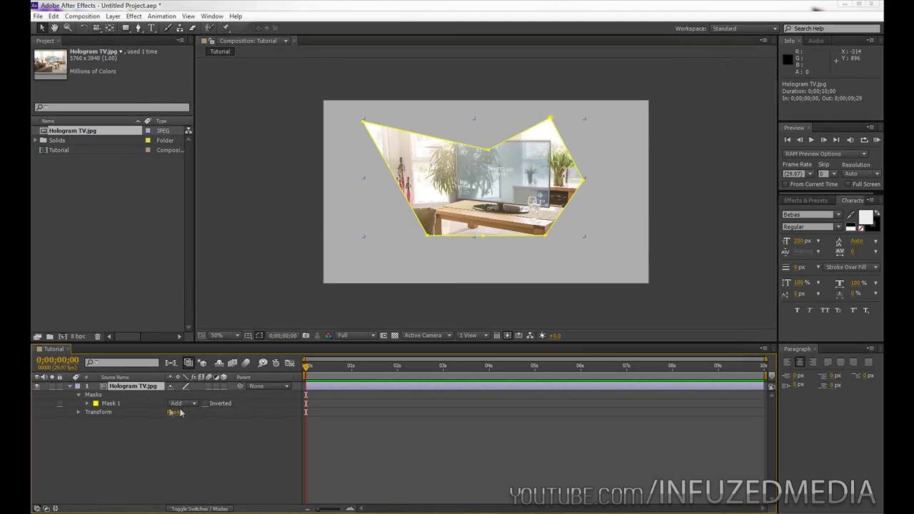
click(125, 29)
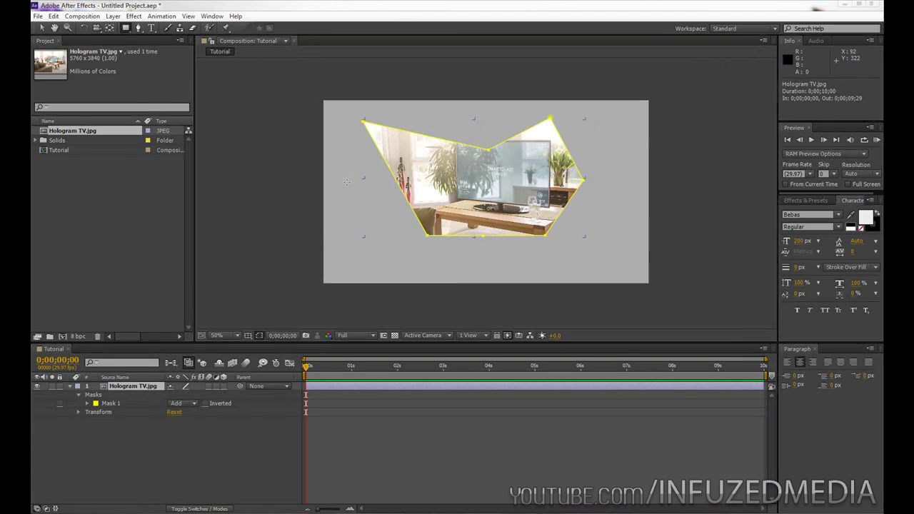
drag(355, 198, 510, 270)
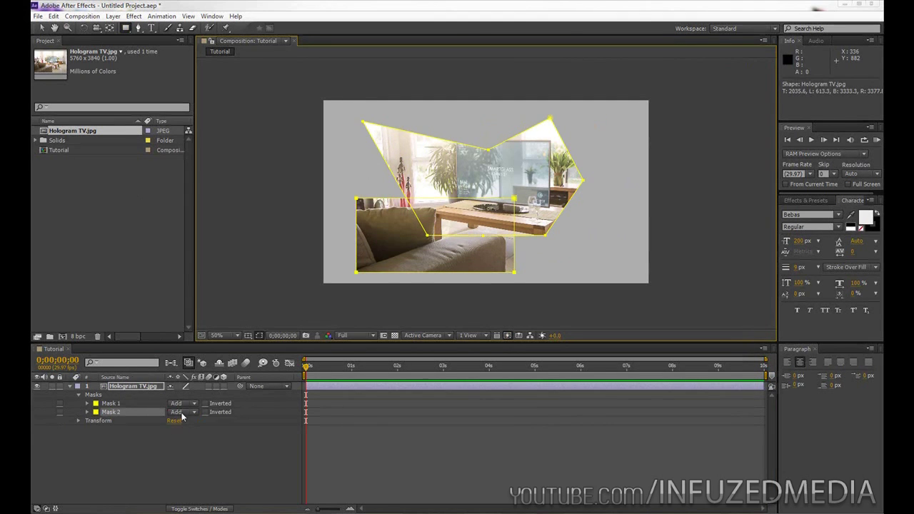
- Try Subtract and Intersect on Mask 2, then settle on Difference mode
click(181, 414)
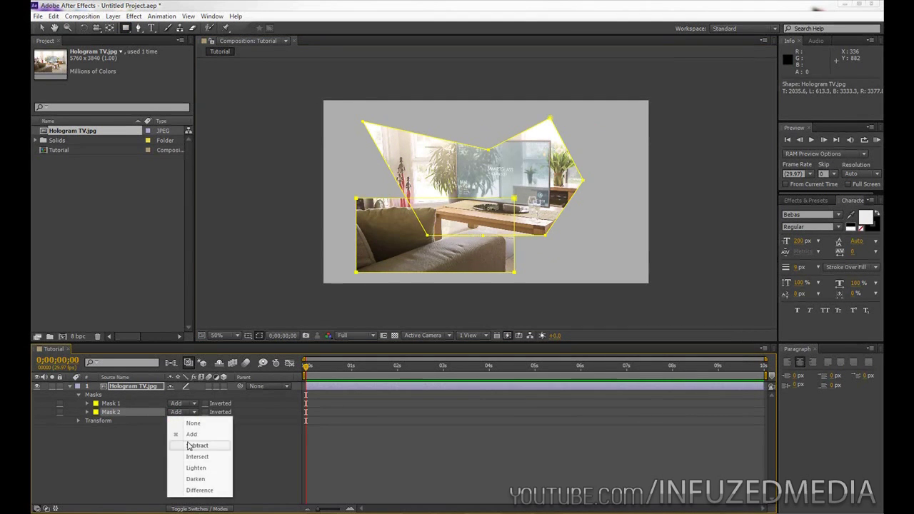
click(188, 446)
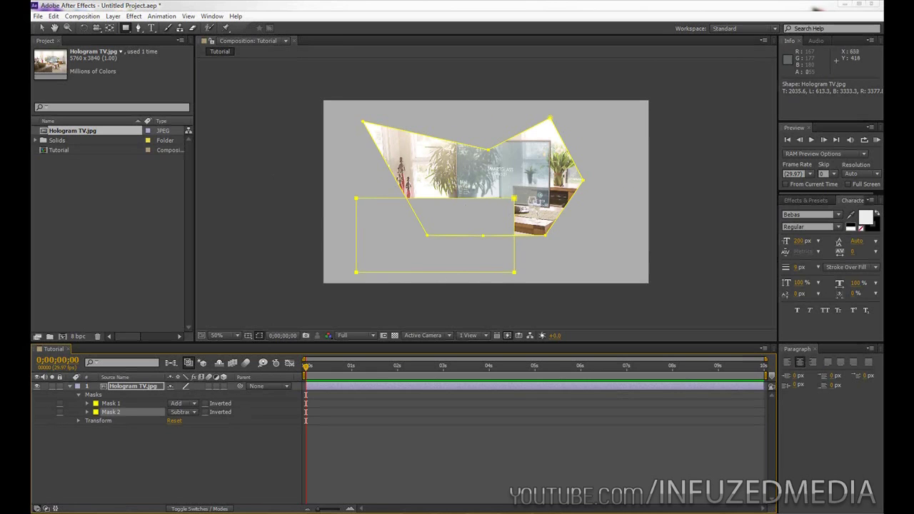
click(183, 413)
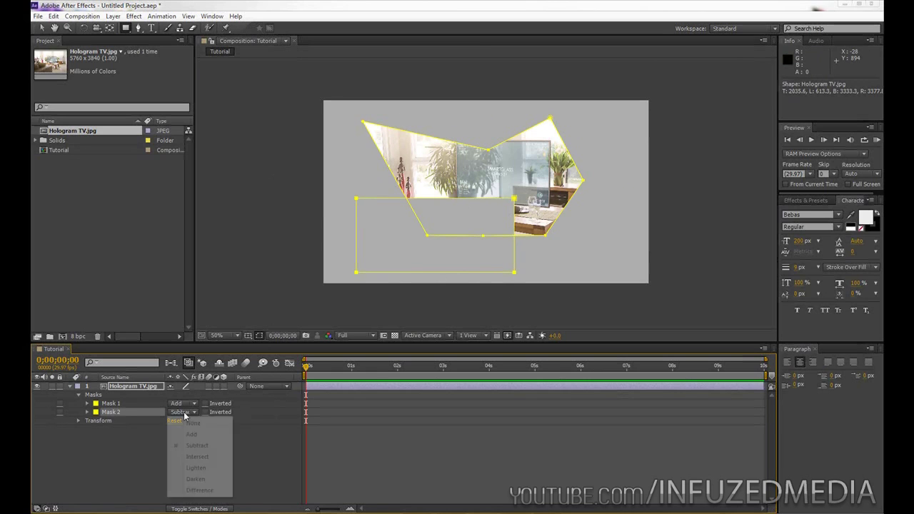
click(197, 456)
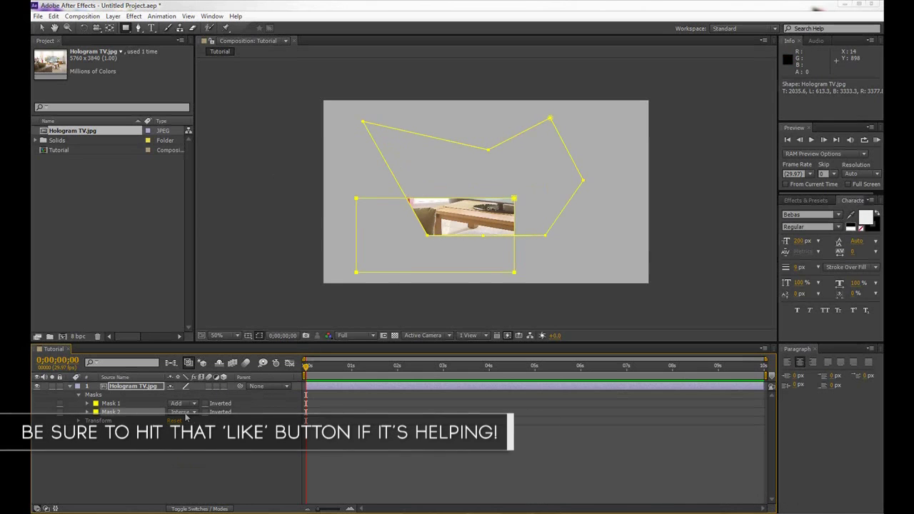
click(185, 415)
click(197, 495)
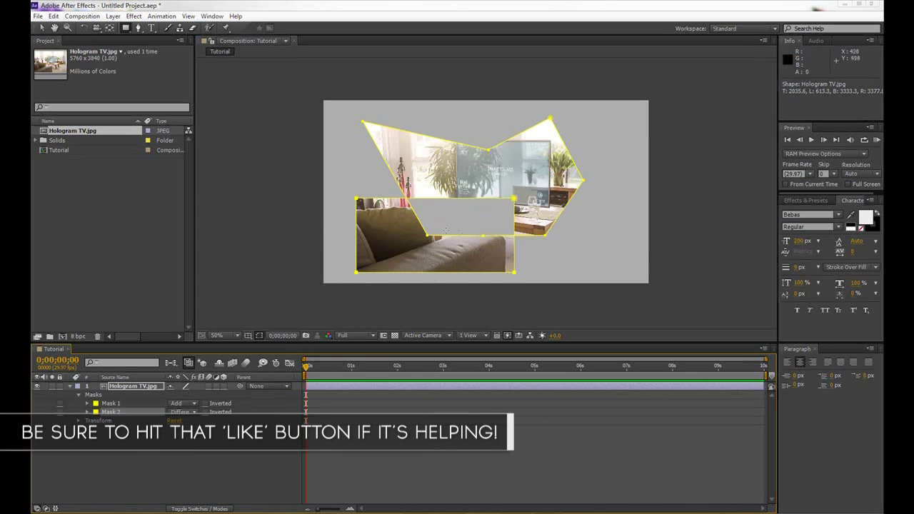
click(267, 179)
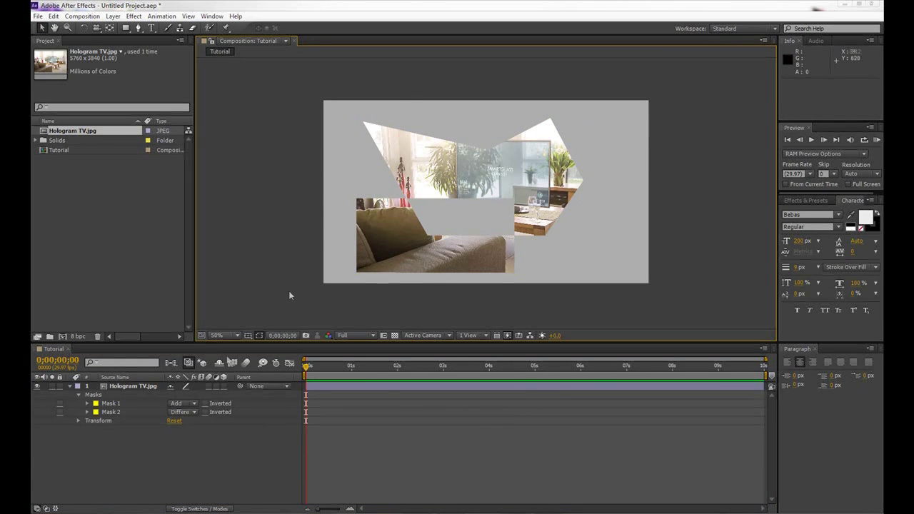
- Delete the rectangle mask (Mask 2) and reveal the polygon mask's properties
click(110, 412)
key(Delete)
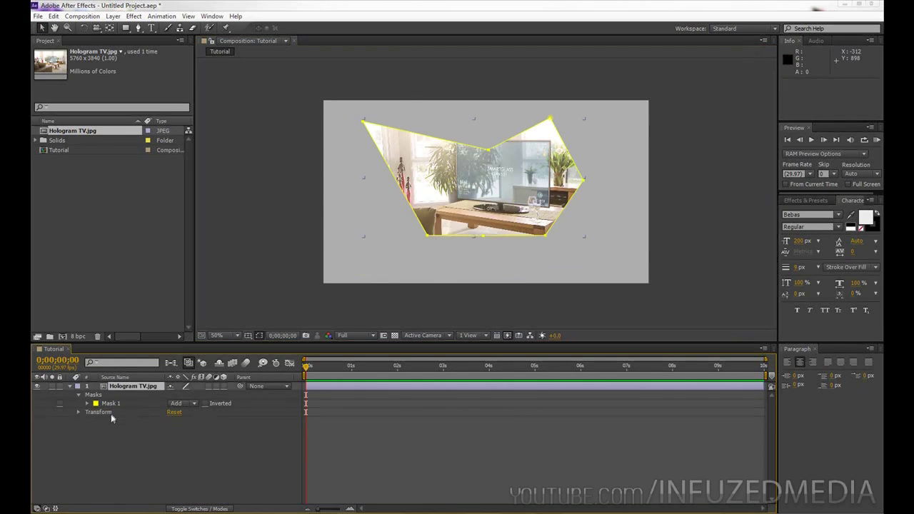
click(117, 404)
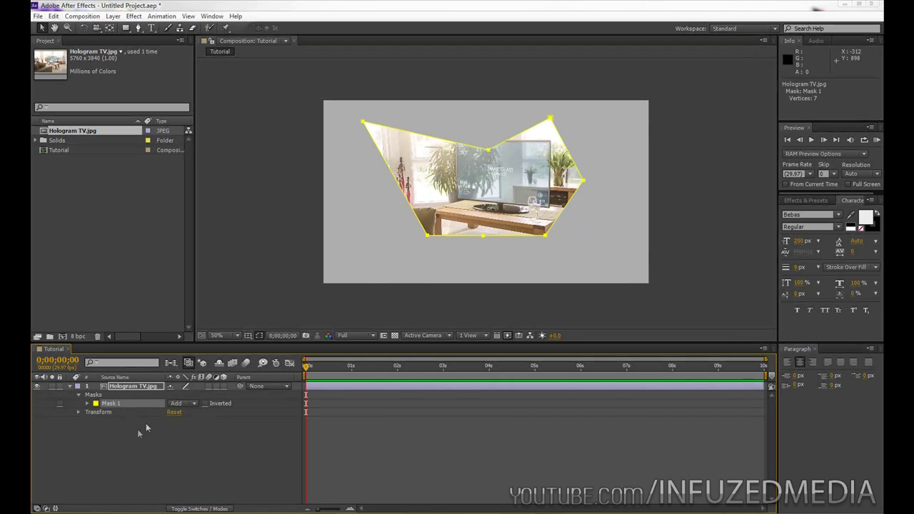
key(m)
key(m)
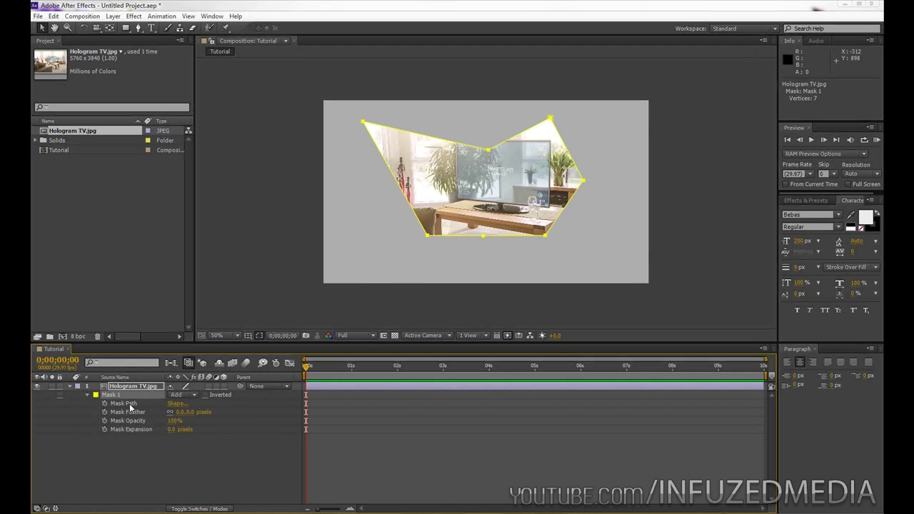
- Feather the polygon mask's edges to 440 pixels, viewing at 100% then 25%
click(130, 404)
click(129, 413)
click(133, 421)
click(135, 432)
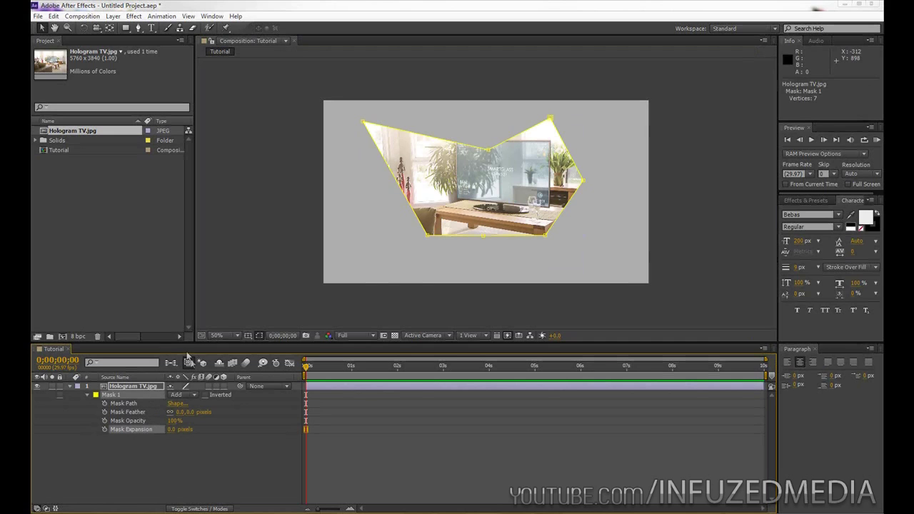
click(129, 412)
key(.)
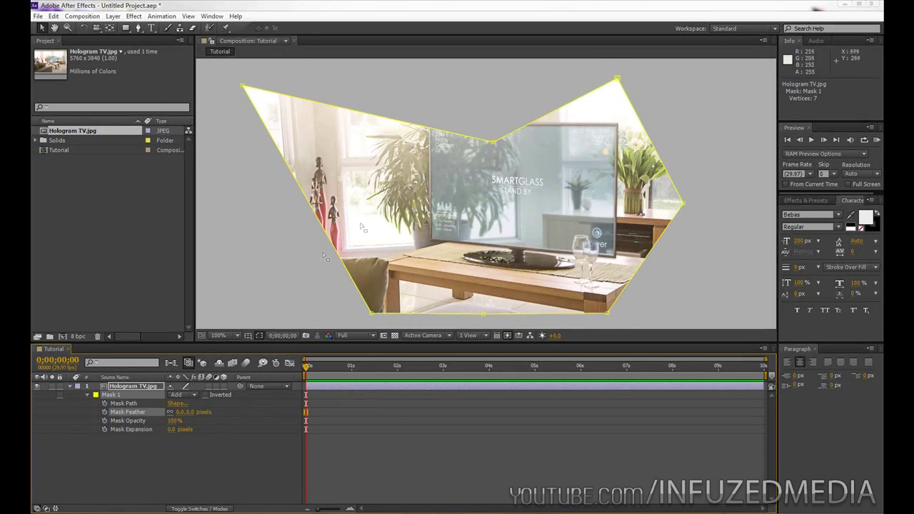
drag(178, 412, 386, 392)
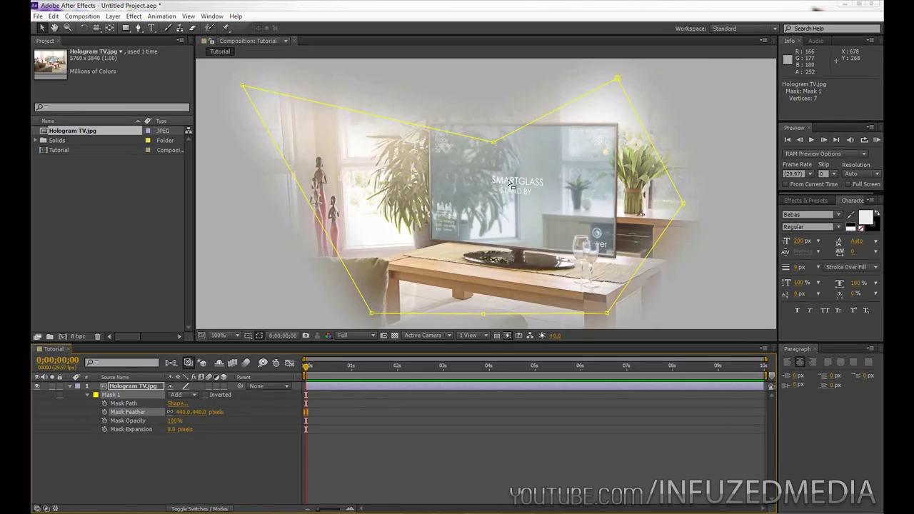
key(comma)
key(comma)
key(comma)
key(comma)
- Zoom the composition to 50% and hide the yellow mask outline to preview the feathered edges
click(335, 210)
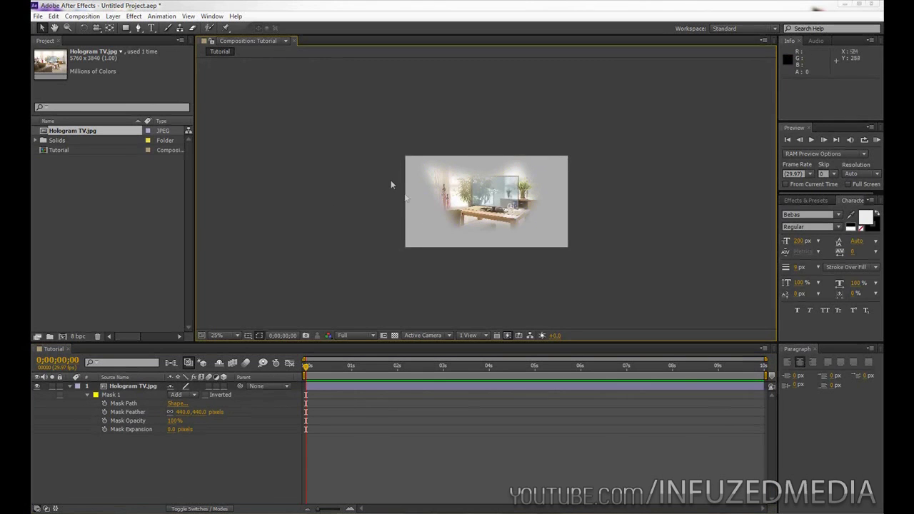
click(134, 386)
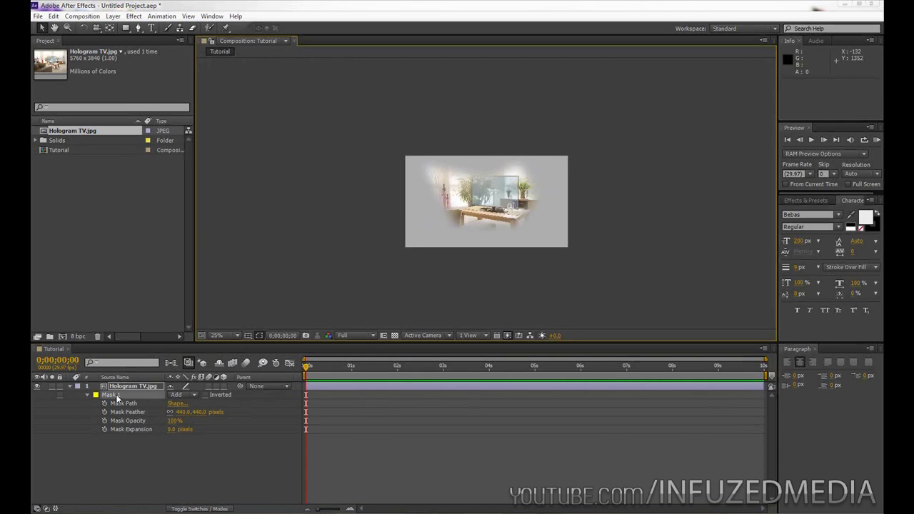
key(period)
key(period)
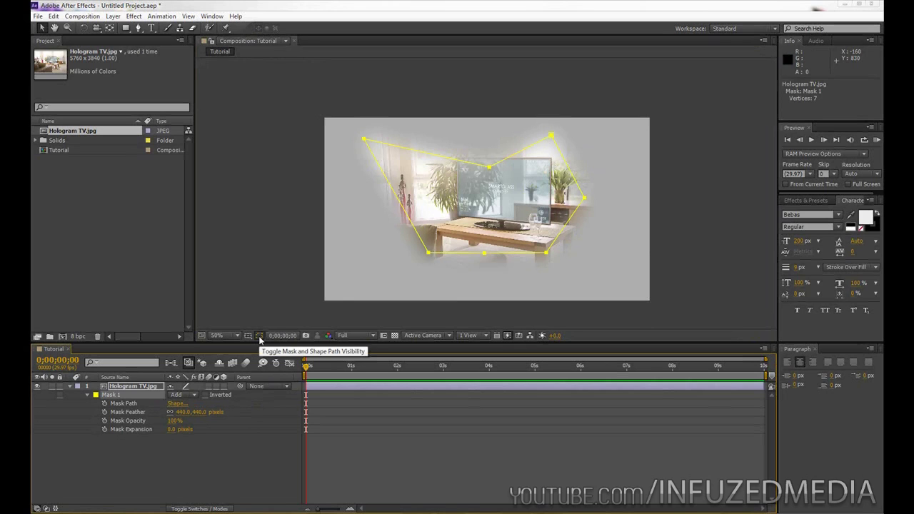
click(259, 337)
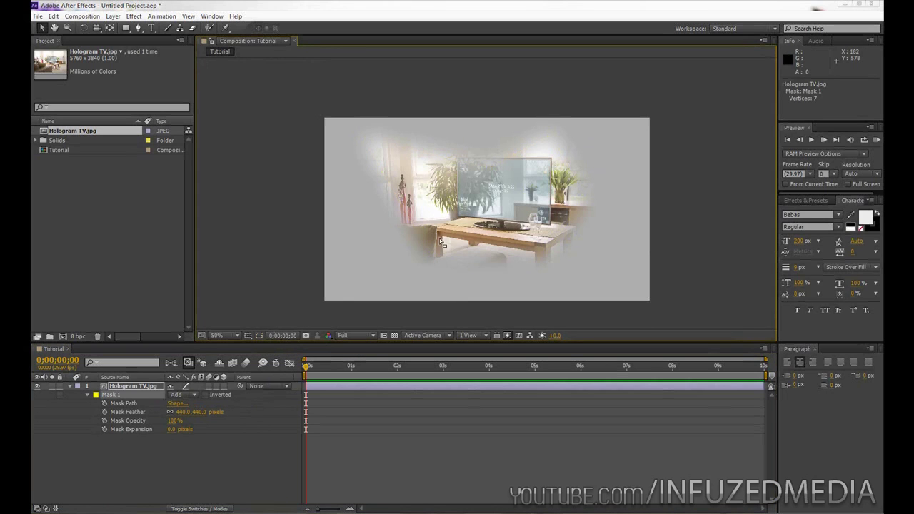
click(260, 337)
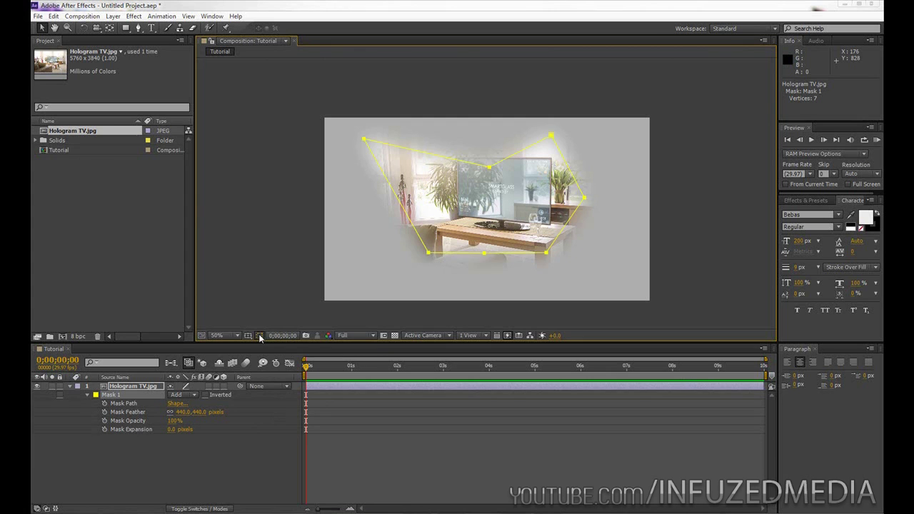
click(260, 337)
- Demonstrate Mask Feather, Mask Opacity and Mask Expansion by scrubbing their values
drag(182, 418, 153, 412)
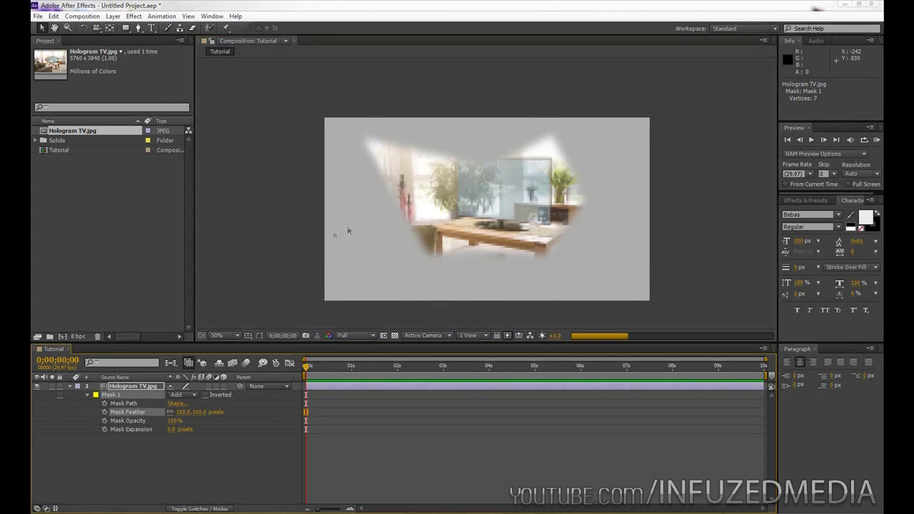
click(129, 420)
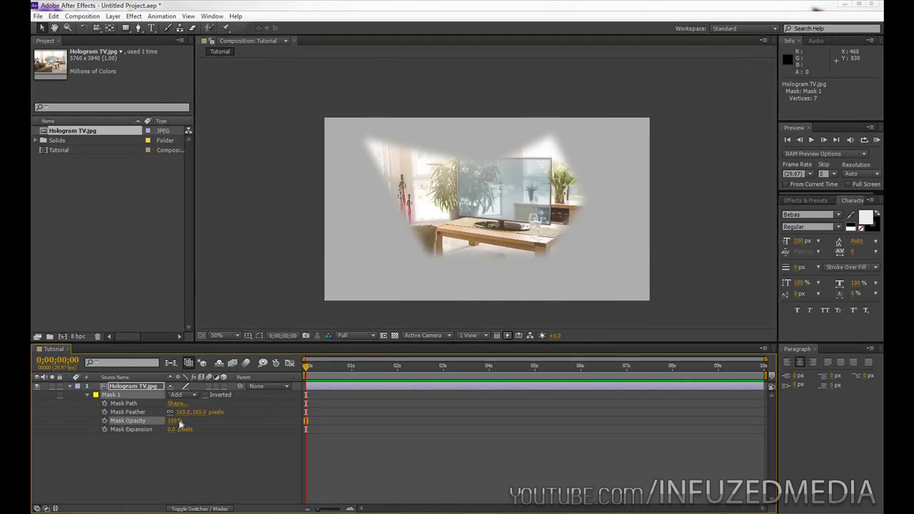
mouse_move(175, 425)
mouse_down()
mouse_move(139, 426)
mouse_move(178, 426)
mouse_up()
mouse_move(175, 429)
mouse_down()
mouse_move(31, 427)
mouse_move(514, 421)
mouse_move(175, 429)
mouse_up()
- Set Mask Expansion and Mask Feather both to 0 for hard polygon edges
click(176, 429)
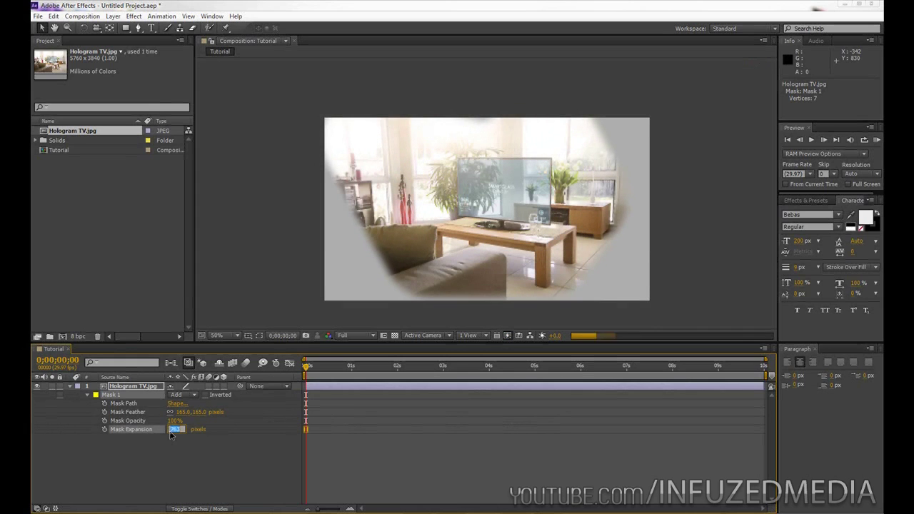
text(0)
key(Return)
click(187, 411)
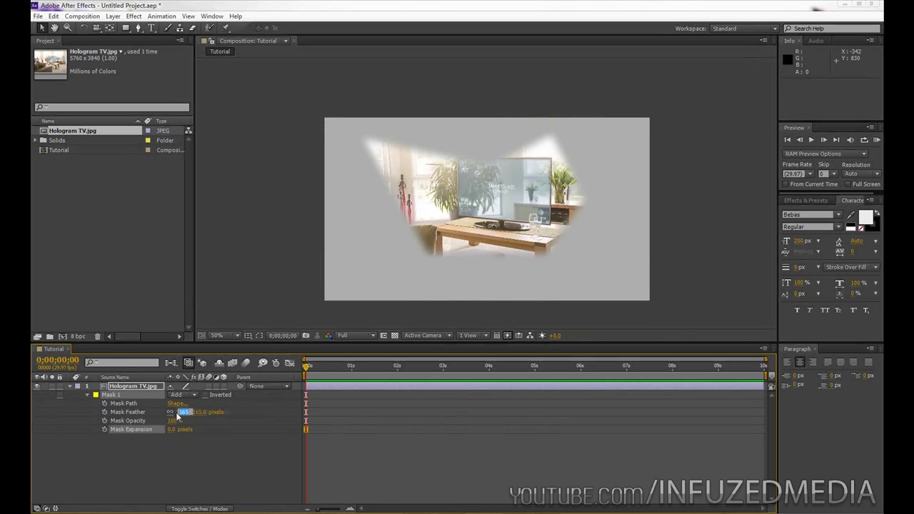
text(0)
key(Return)
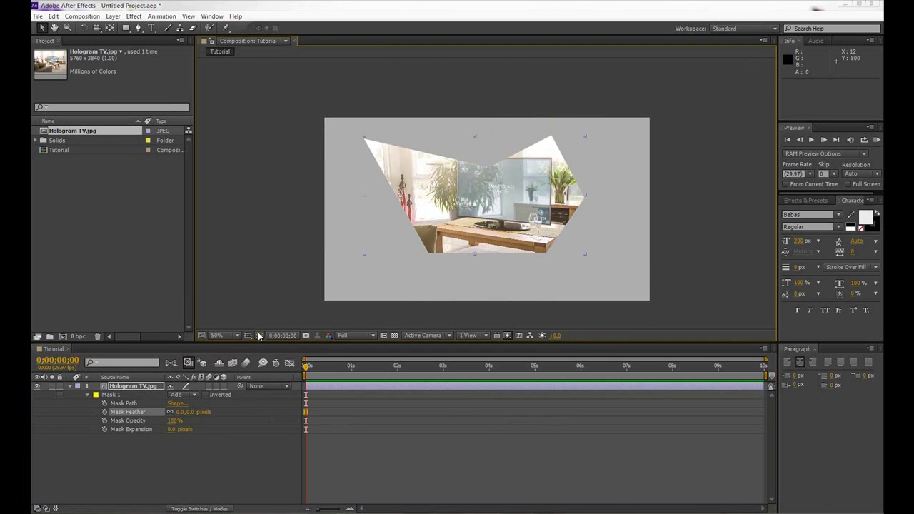